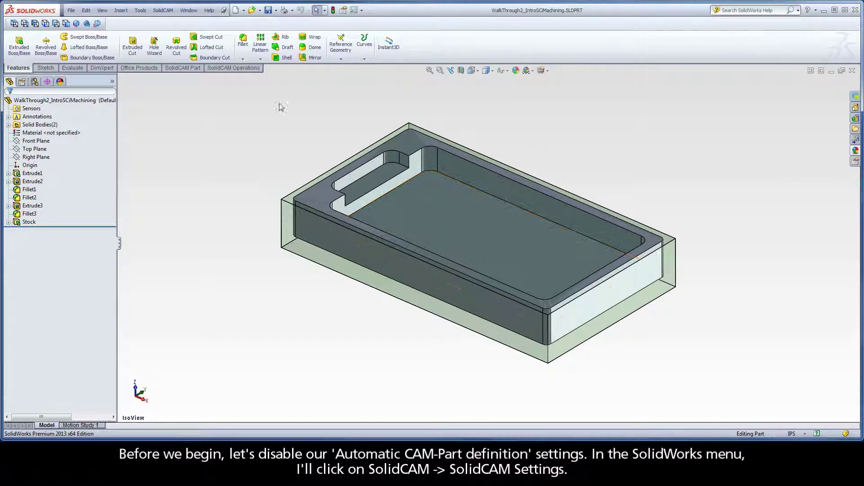
Disable the automatic milling CAM-Part definition of the default CNC-Controller, MAC1-1 position, stock and target in the SolidCAM settings.
click(164, 10)
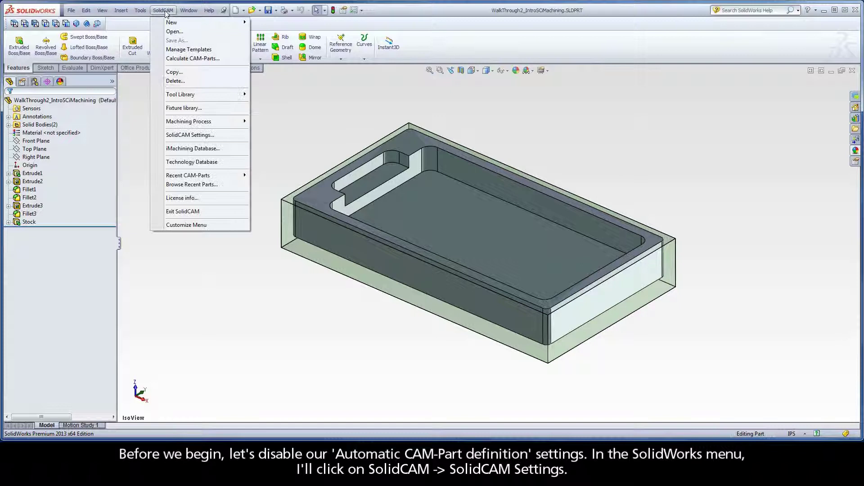
click(207, 134)
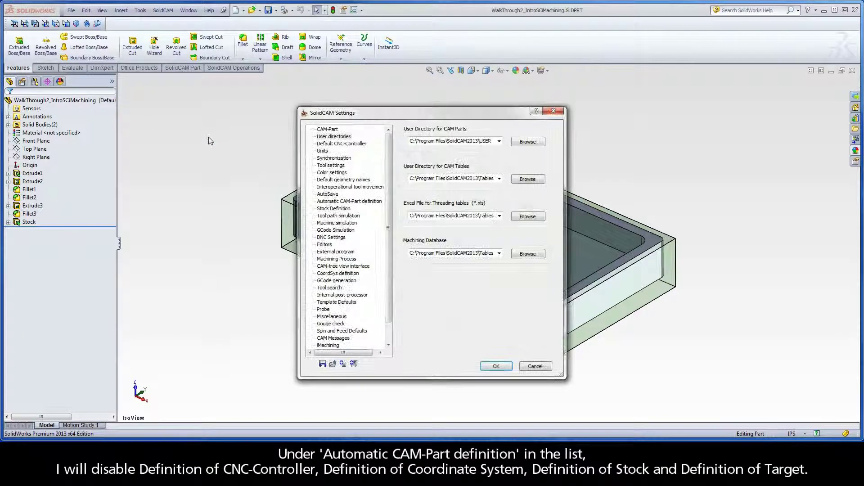
click(343, 202)
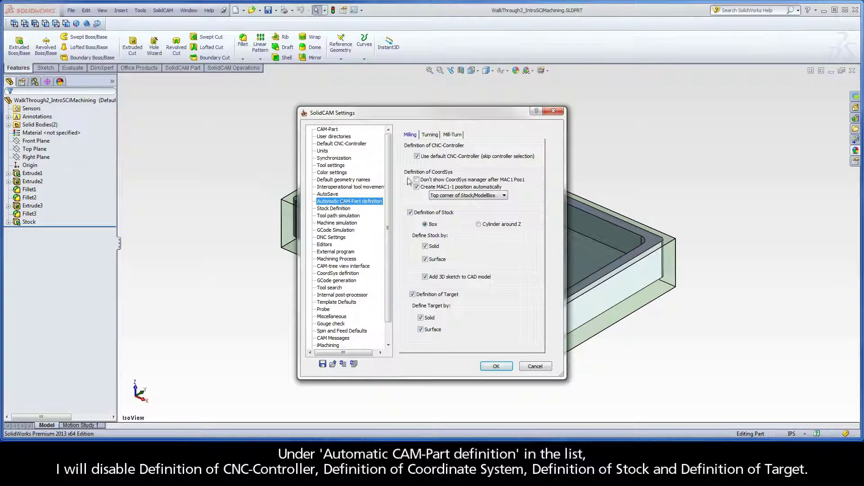
click(417, 157)
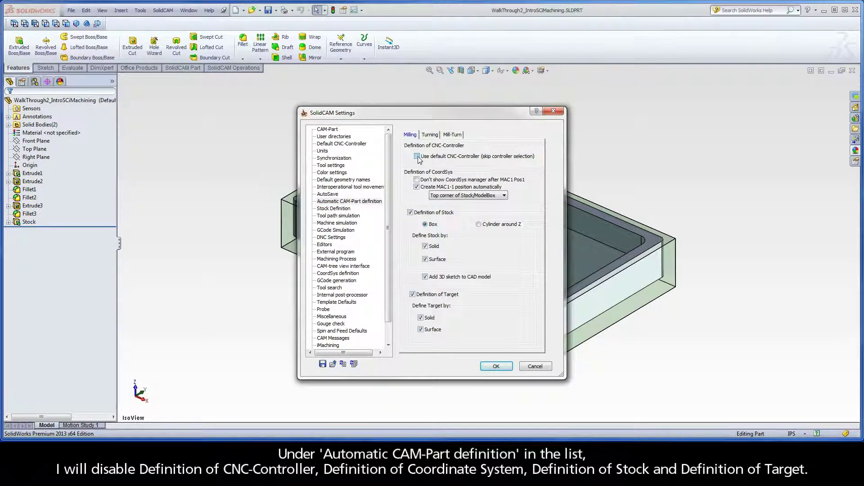
click(417, 187)
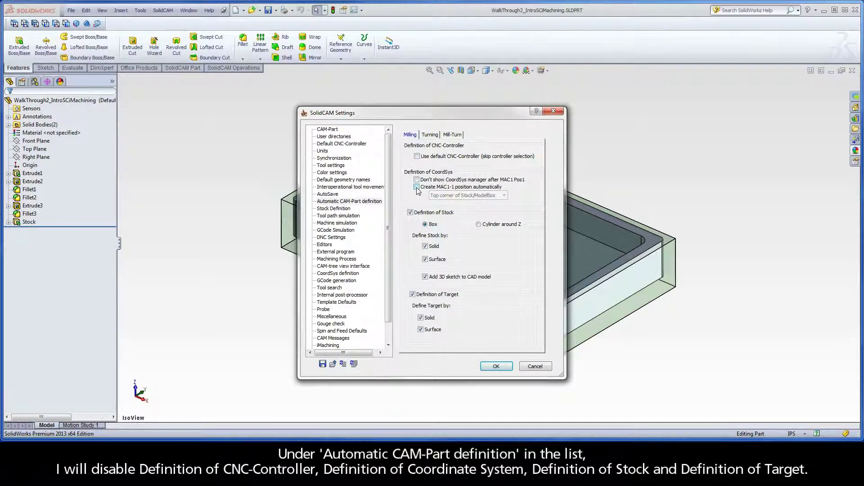
click(410, 212)
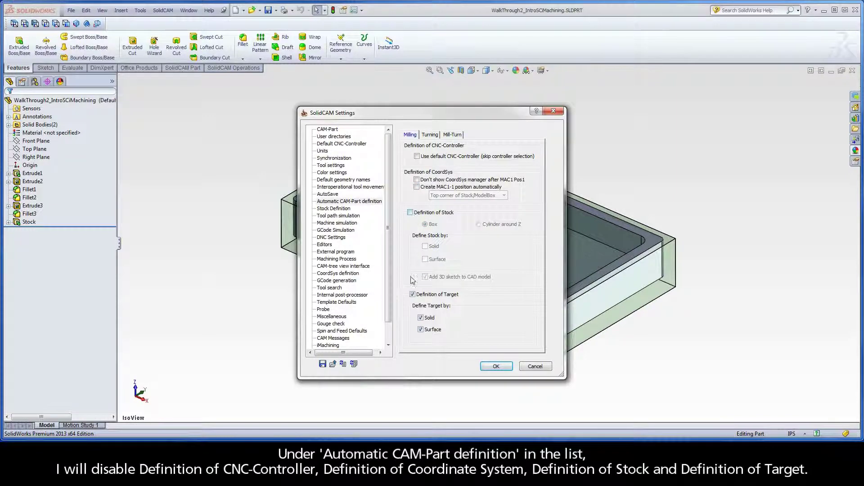
click(412, 295)
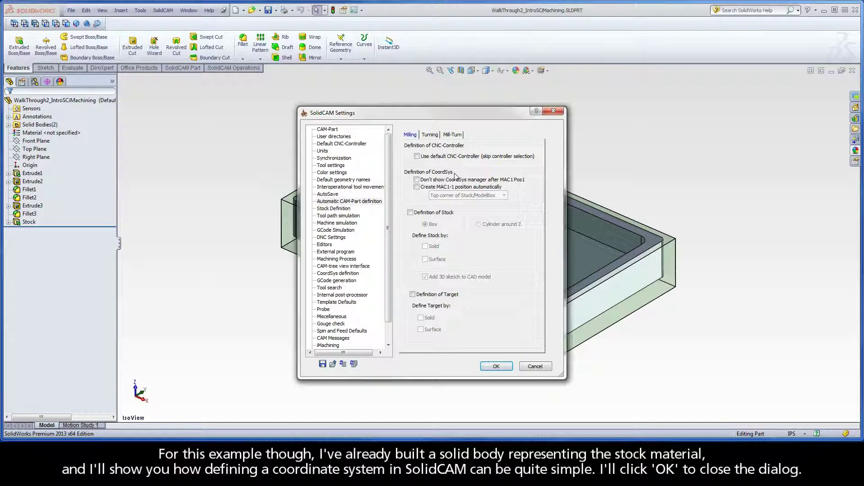
click(496, 367)
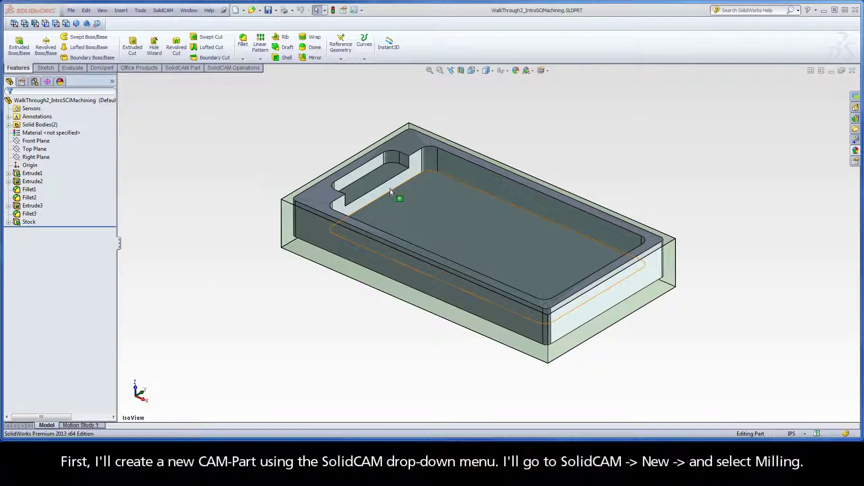
Create a new milling CAM-Part stored internally in the SolidWorks part, with gMilling_Haas_SS_3x as its CNC machine.
click(164, 13)
mouse_move(173, 24)
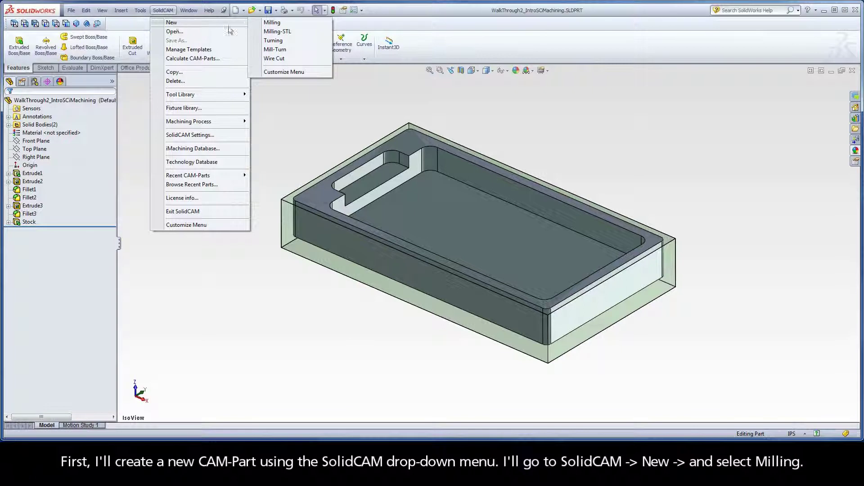
click(261, 23)
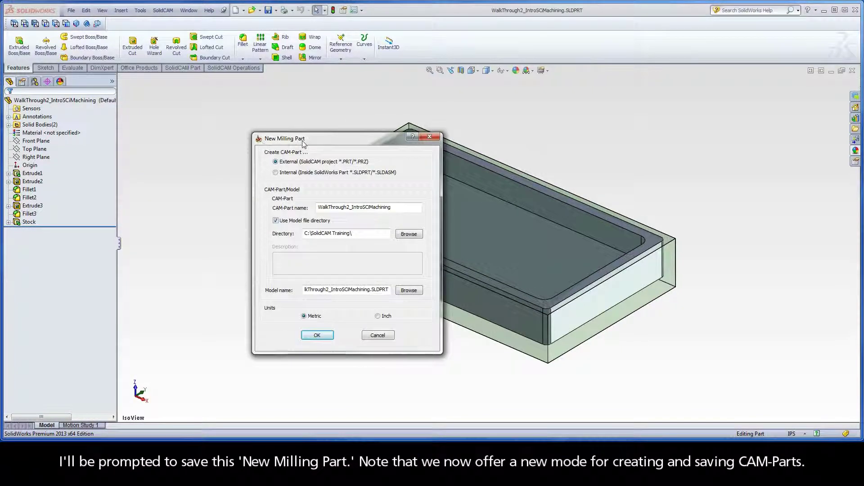
click(276, 173)
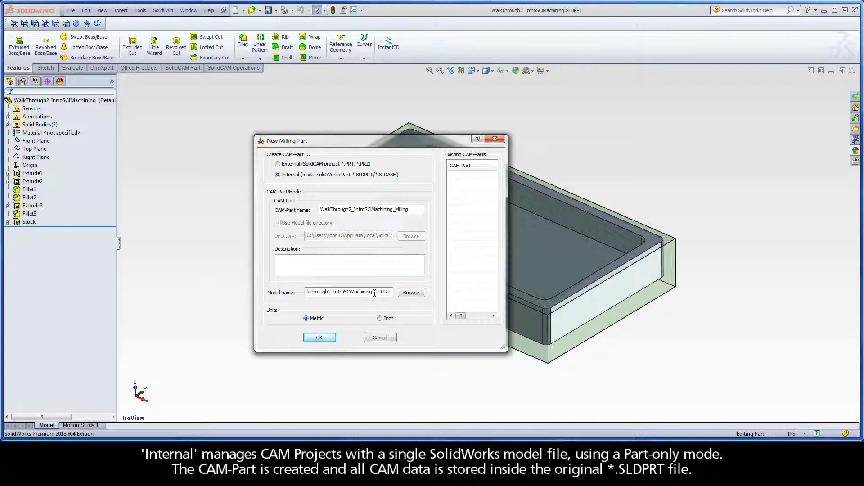
drag(374, 291, 391, 292)
click(391, 292)
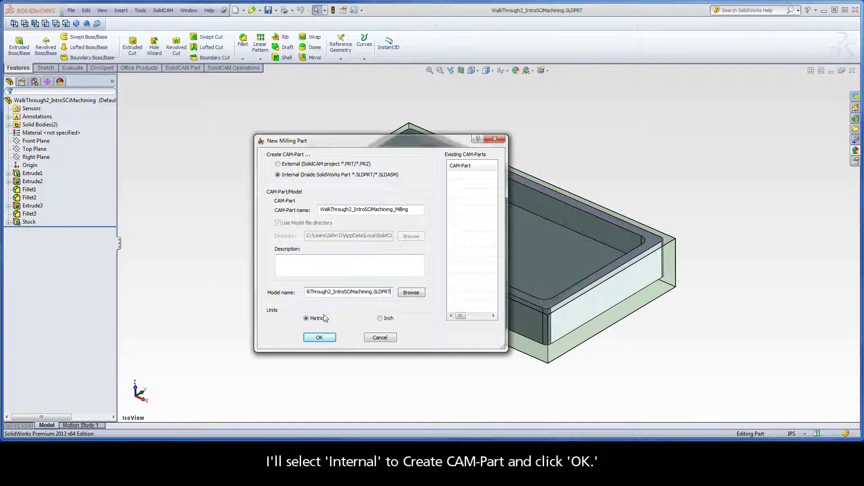
click(321, 339)
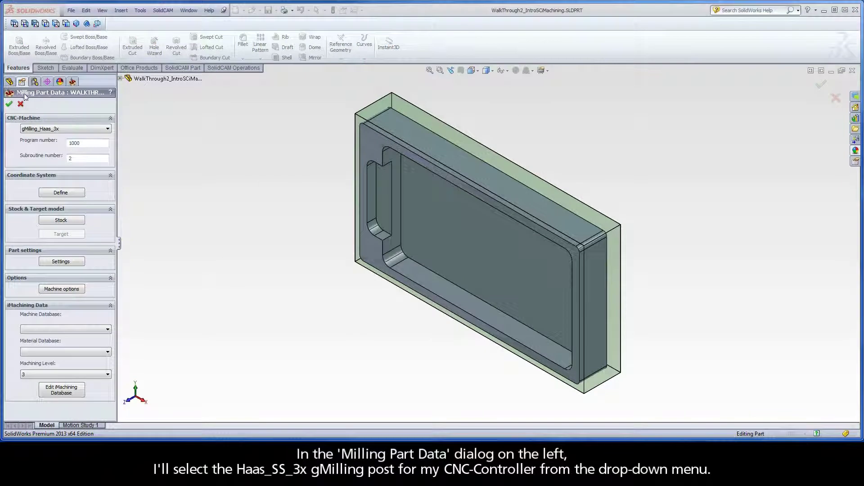
click(69, 129)
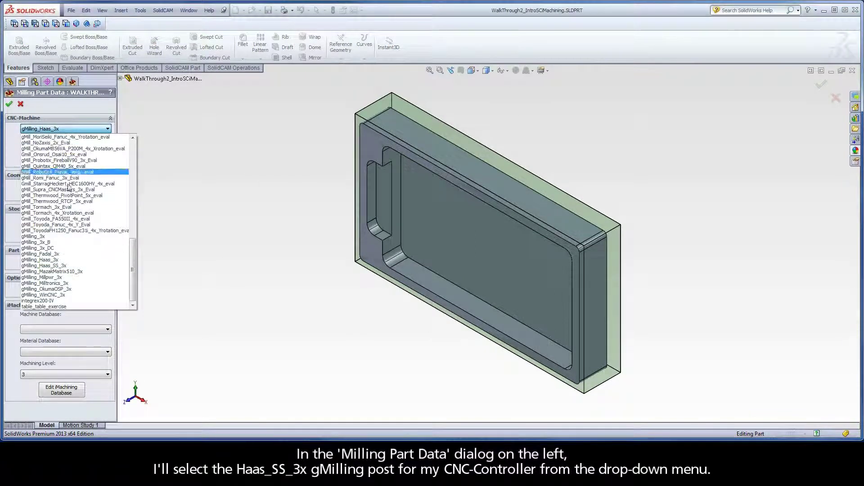
click(68, 265)
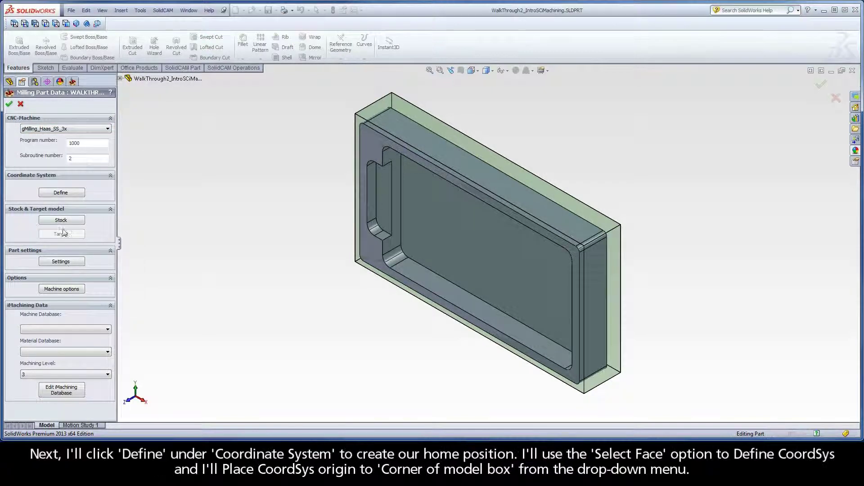
Define the coordinate system by the stock body's top face, with its origin at the corner of the model box and default machining levels.
click(60, 193)
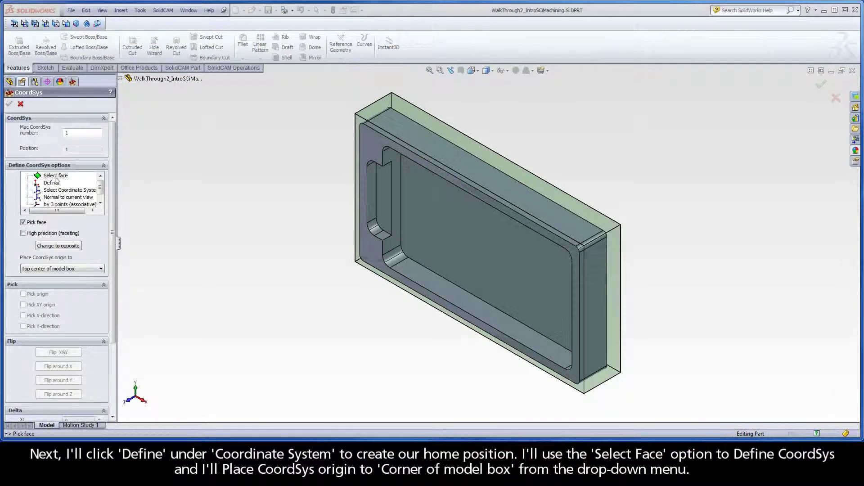
click(56, 176)
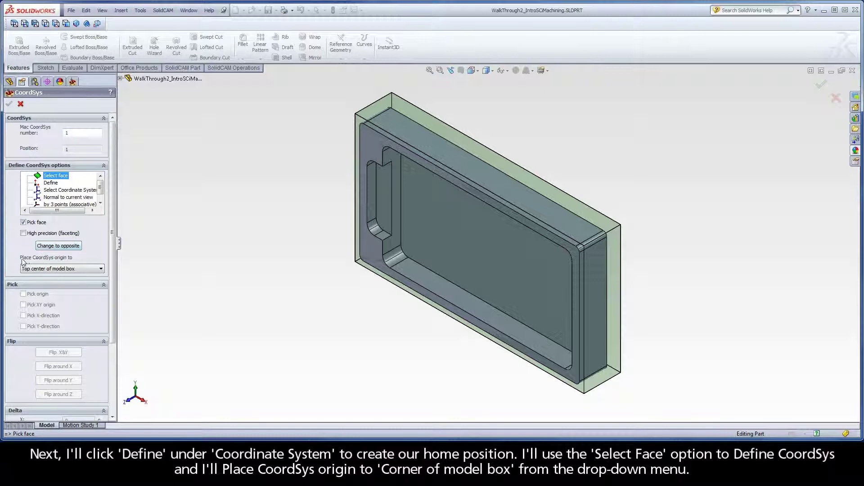
click(73, 269)
click(72, 269)
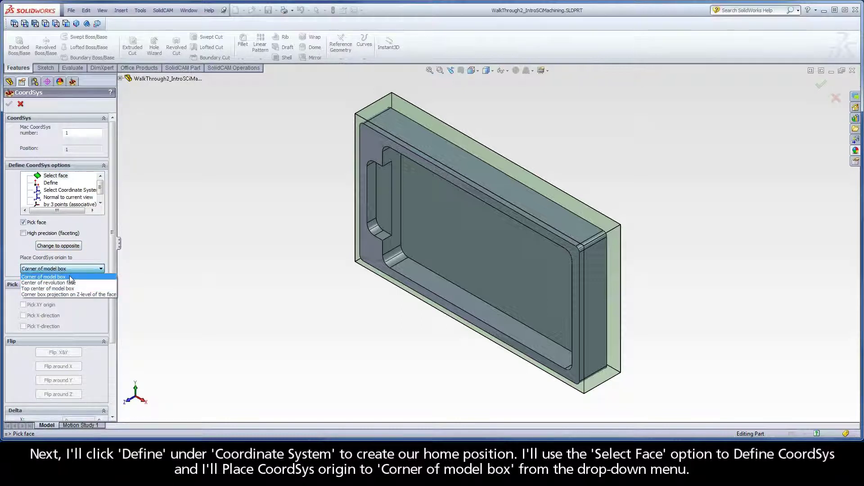
click(71, 277)
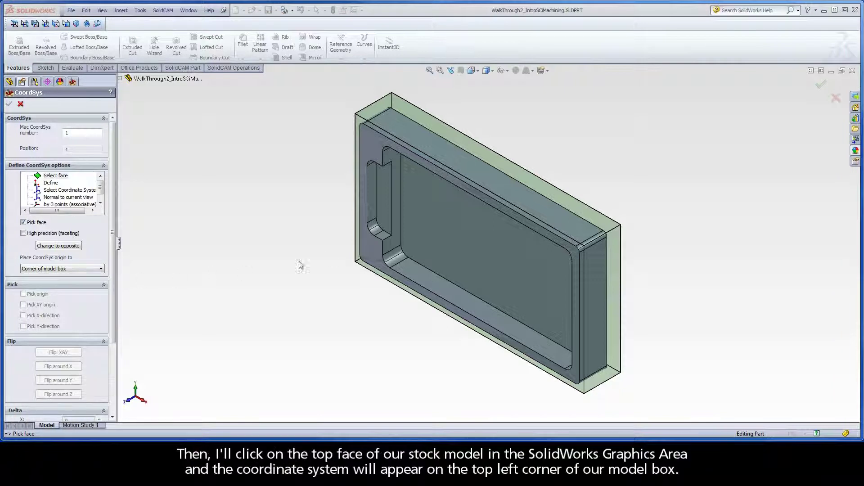
click(357, 248)
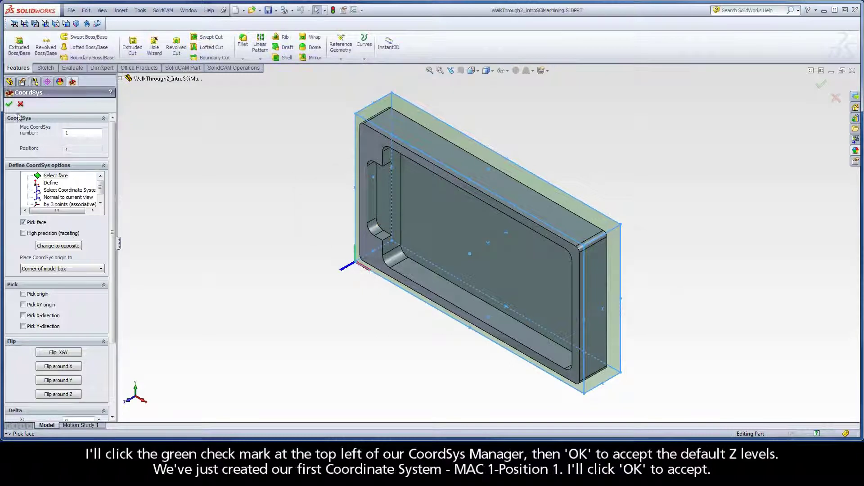
click(9, 104)
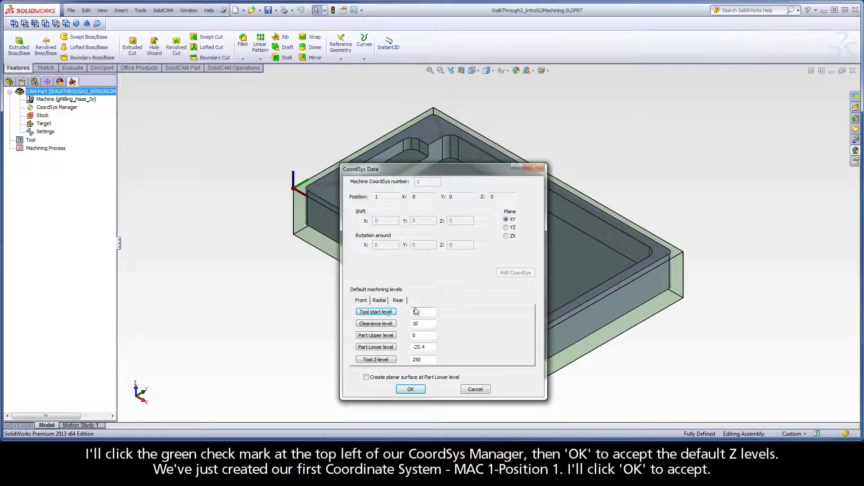
click(411, 389)
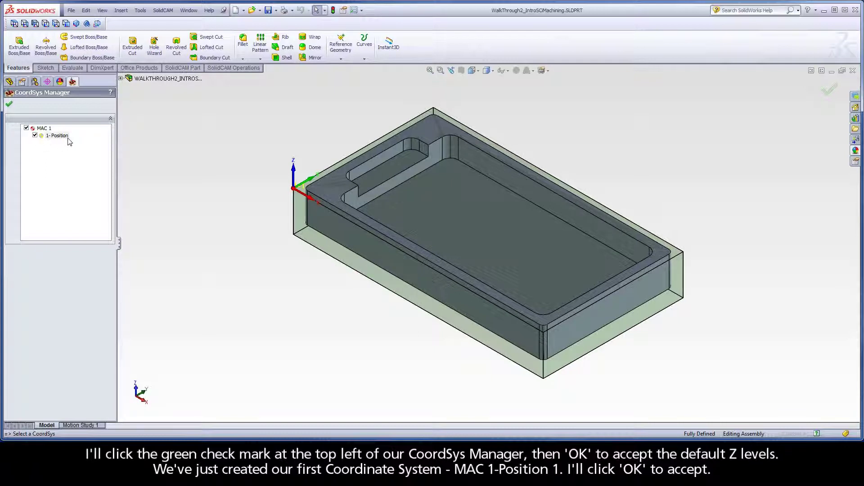
click(10, 105)
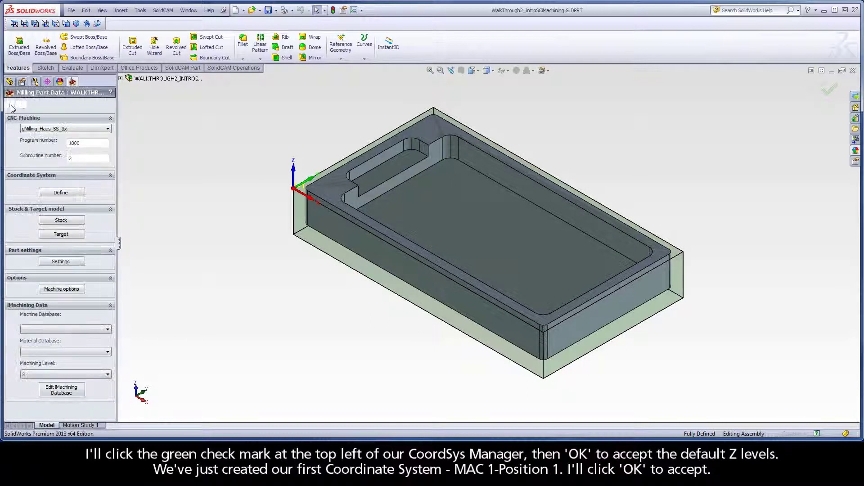
Define the stock as a 3D Model using the transparent solid body surrounding the part.
click(60, 220)
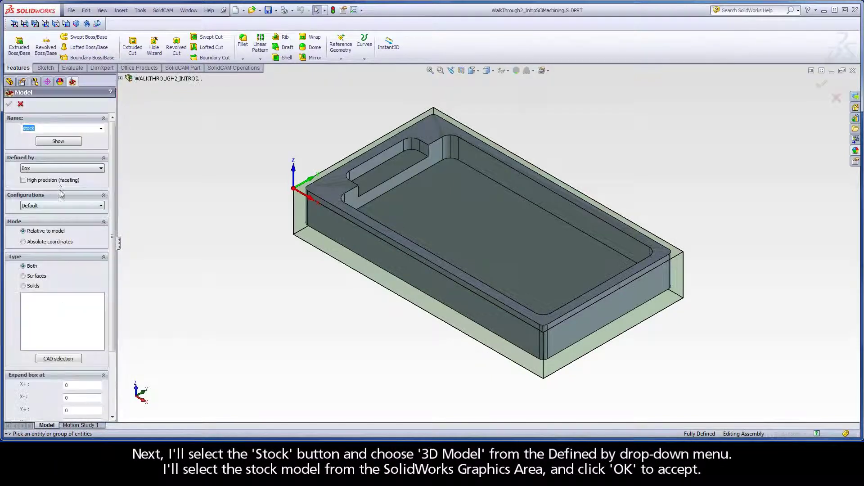
click(55, 169)
click(54, 188)
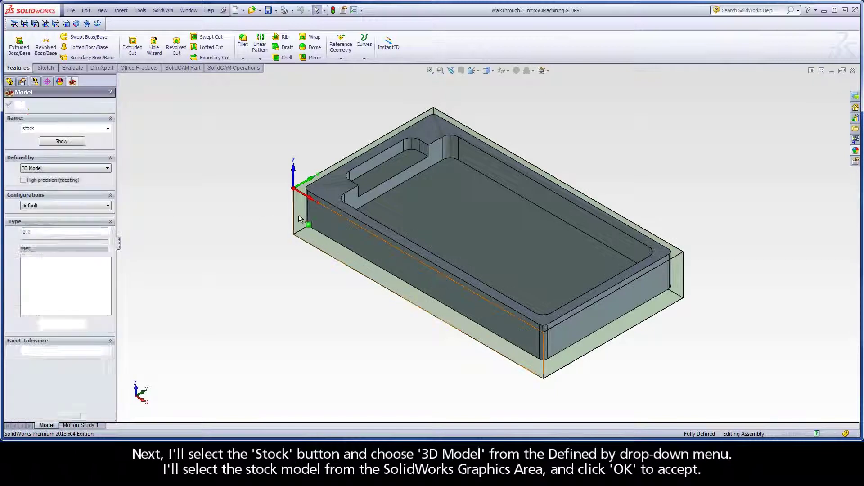
click(301, 218)
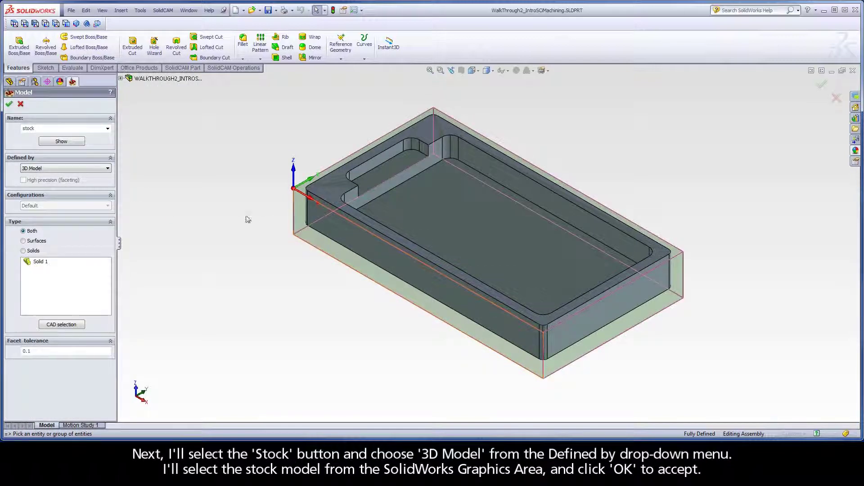
click(9, 105)
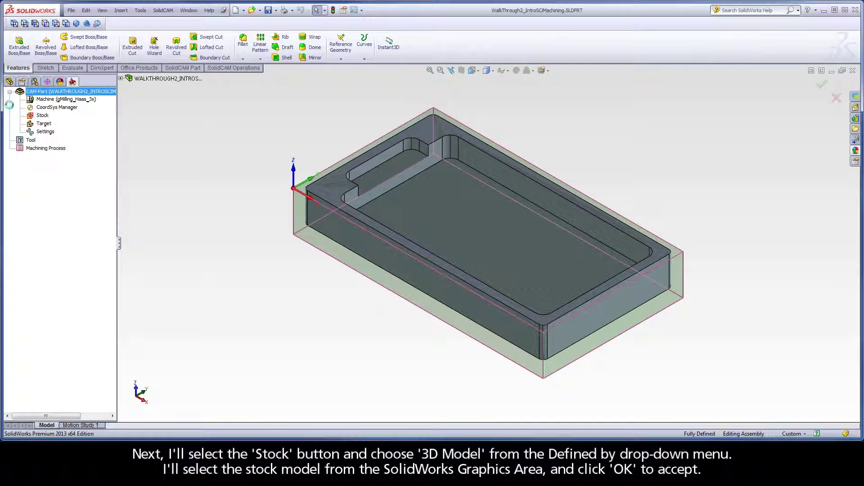
Define the target model using the solid body of the pocketed part inside the stock.
click(57, 234)
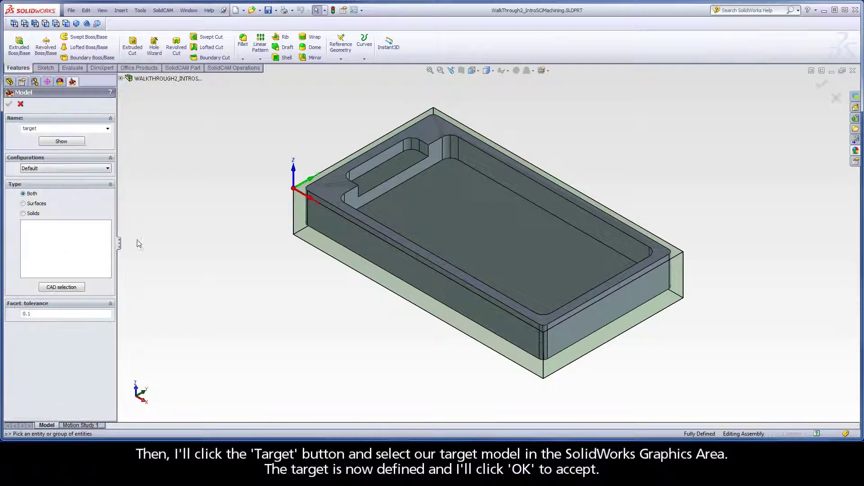
click(328, 188)
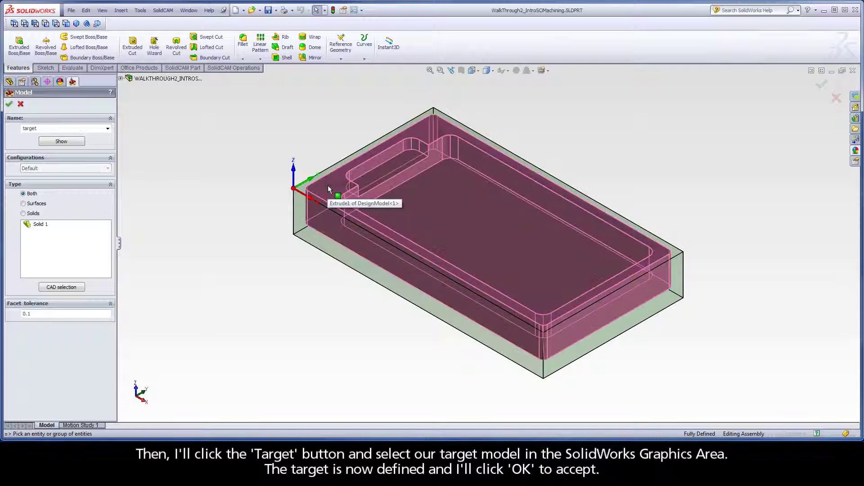
click(10, 105)
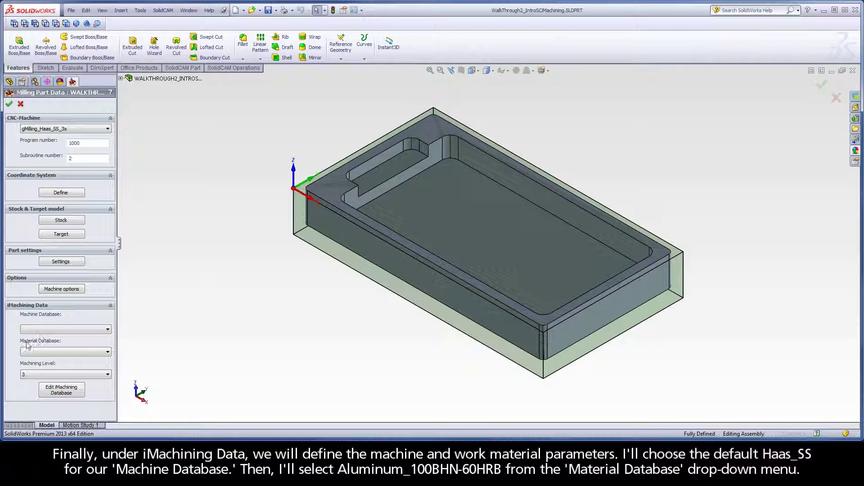
Set the iMachining machine database to Haas_SS and the material to Aluminum_100BHN-60HRB, and finish the milling part data.
click(63, 329)
click(44, 338)
click(43, 352)
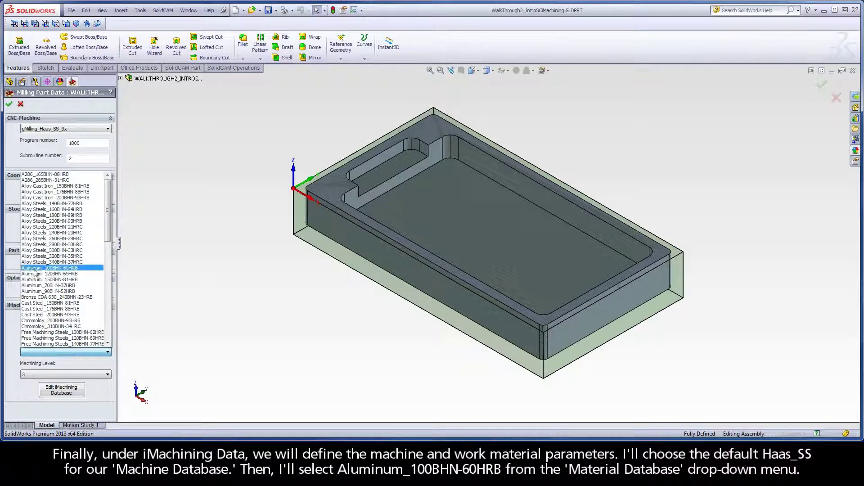
click(77, 268)
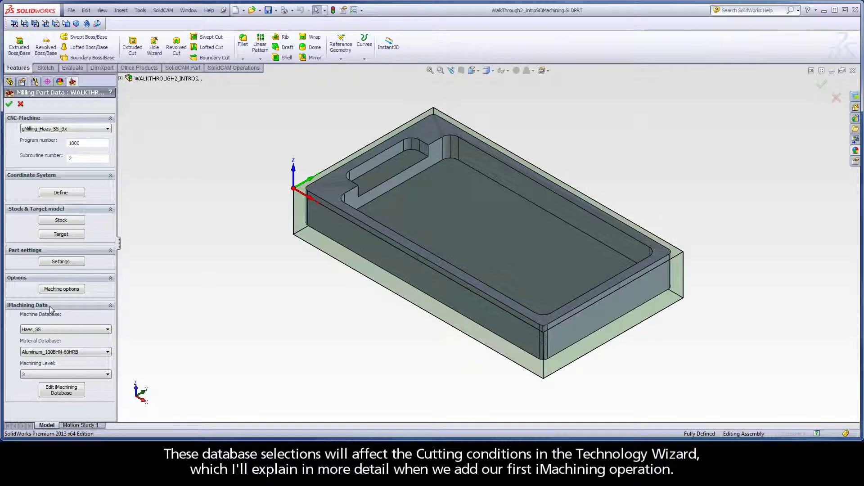
click(9, 104)
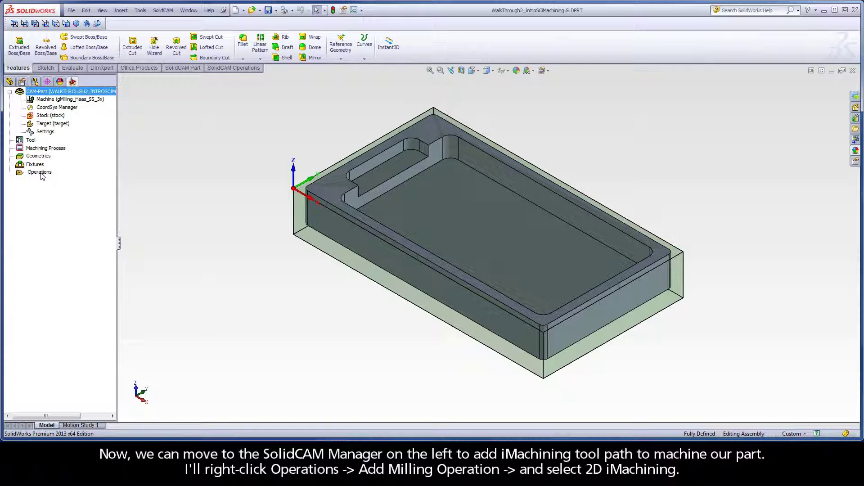
Add a 2D iMachining milling operation to the CAM-Part.
right_click(42, 175)
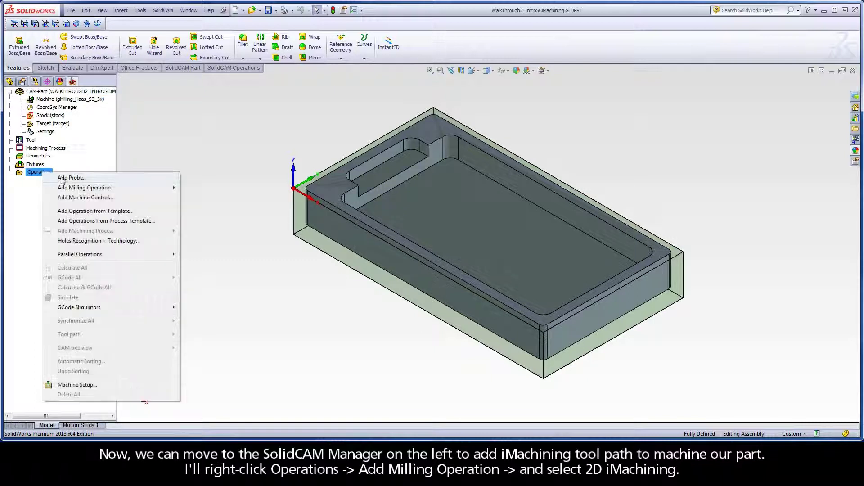
mouse_move(134, 191)
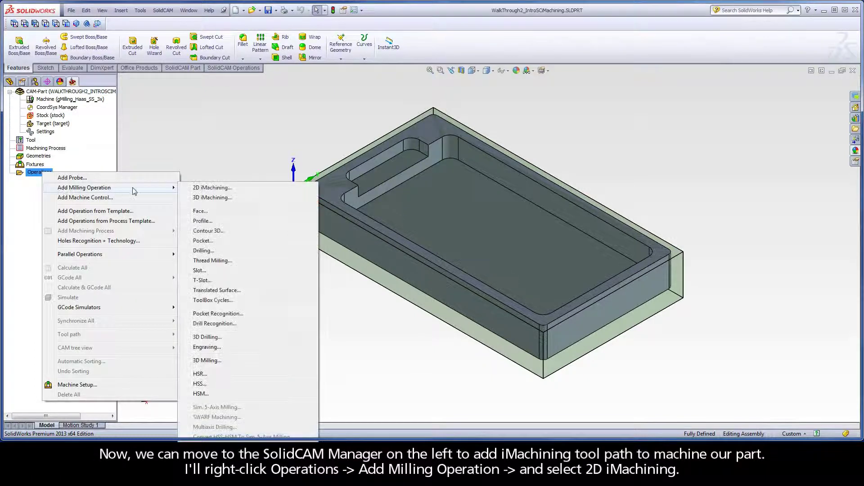
click(212, 188)
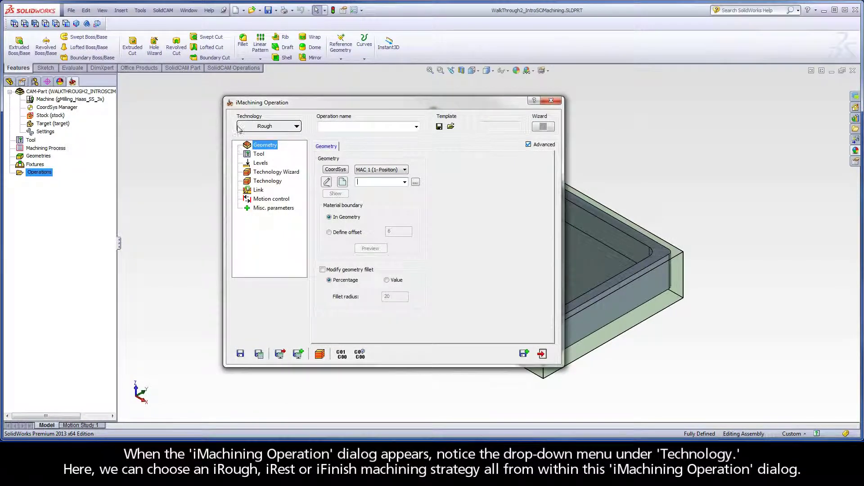
Compare the Technology parameters of the iRough, iRest and iFinish strategies, ending with iRough selected.
click(270, 130)
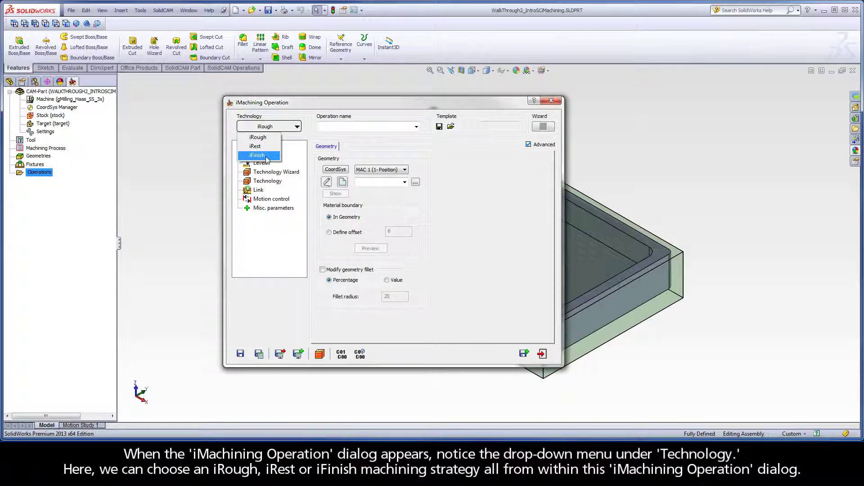
click(267, 180)
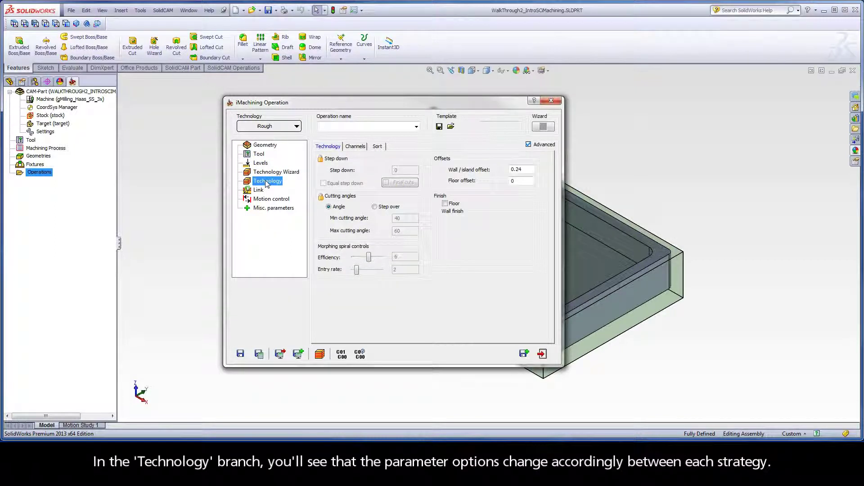
click(265, 126)
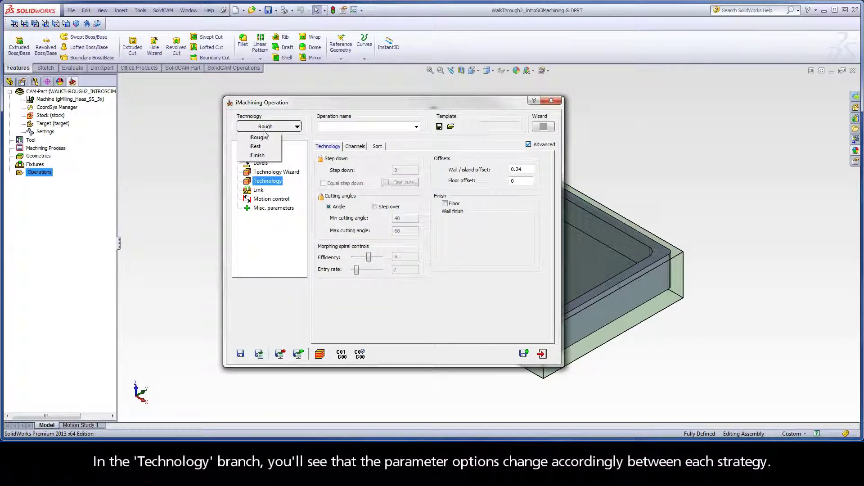
click(263, 146)
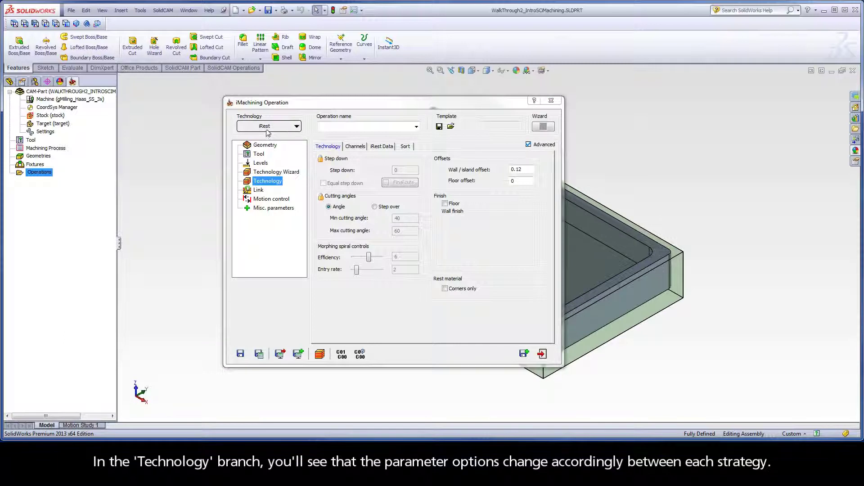
click(266, 129)
click(263, 157)
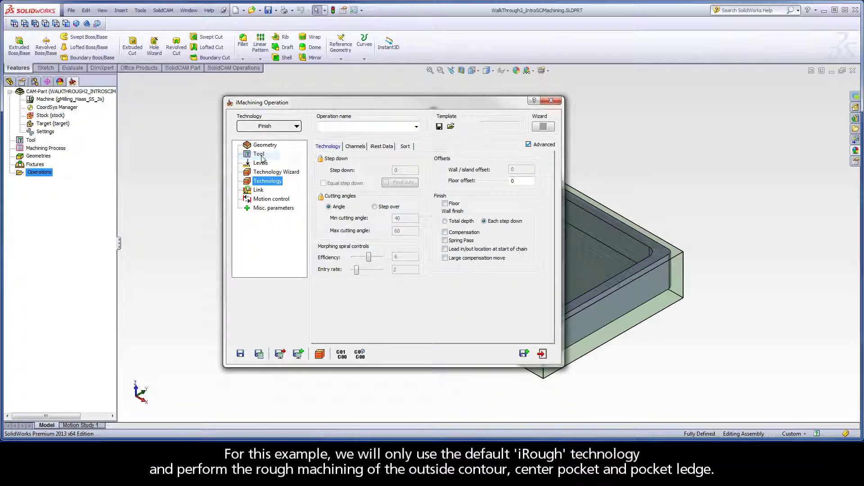
click(266, 128)
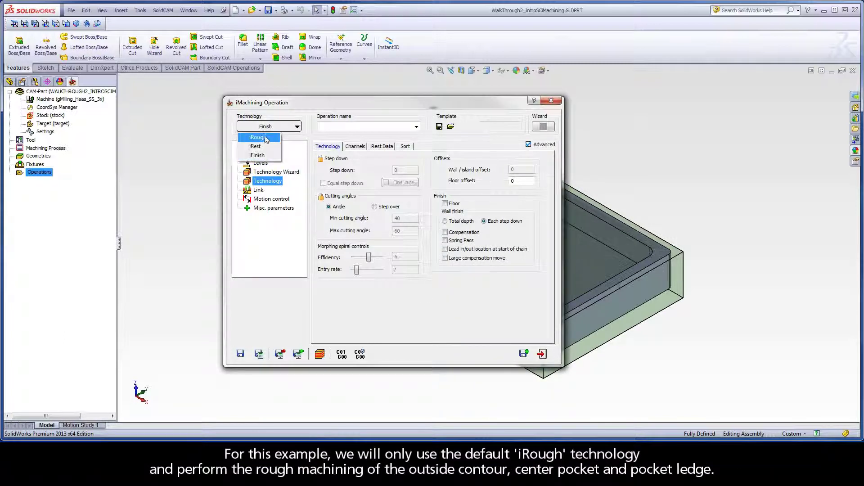
click(266, 141)
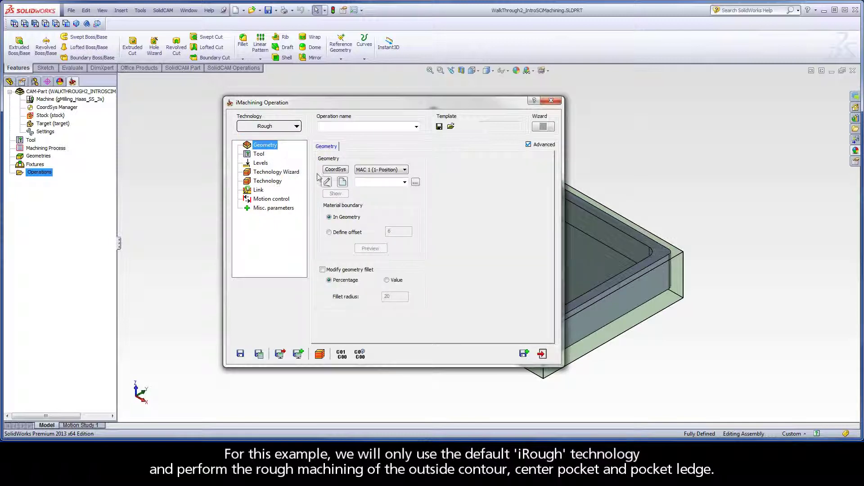
Start a new operation geometry and define its first chain from the stock model's top outer edge with Auto-constant Z.
click(342, 182)
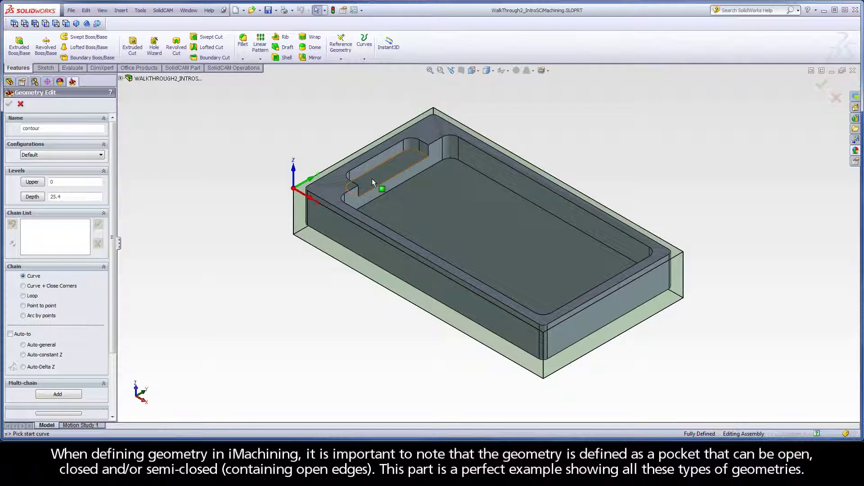
click(520, 323)
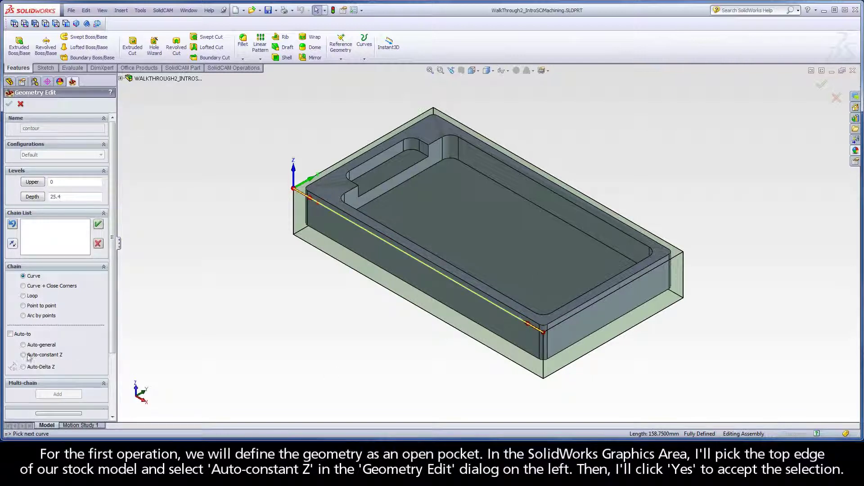
click(61, 356)
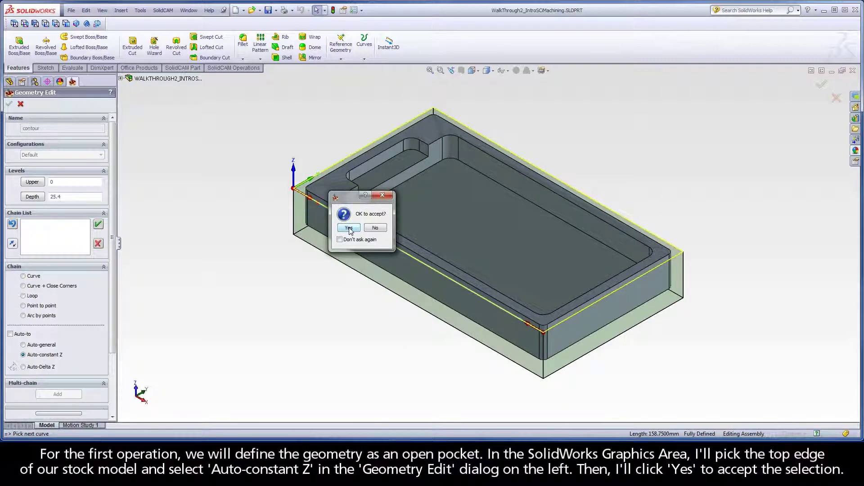
click(349, 228)
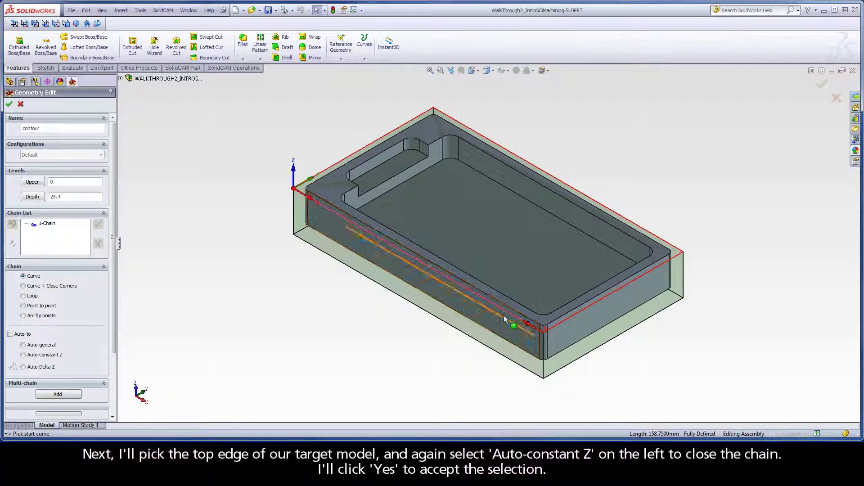
Add a second closed chain from the target model's top outer edge using Auto-constant Z.
click(521, 318)
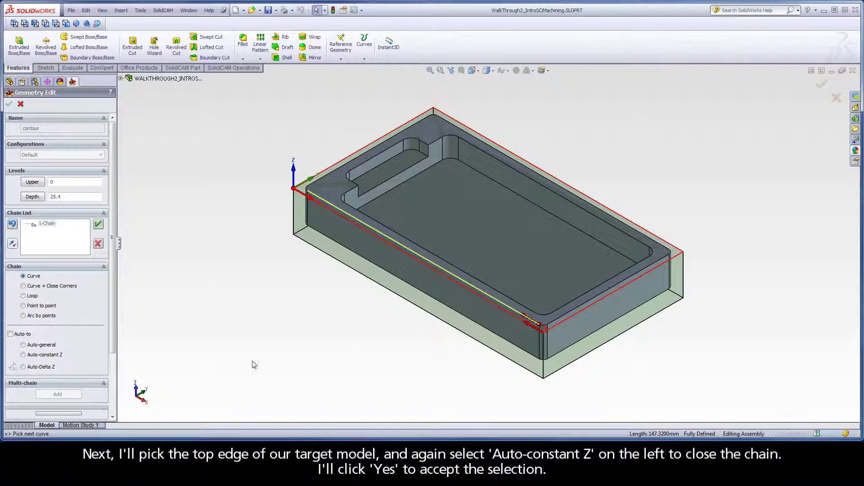
click(39, 356)
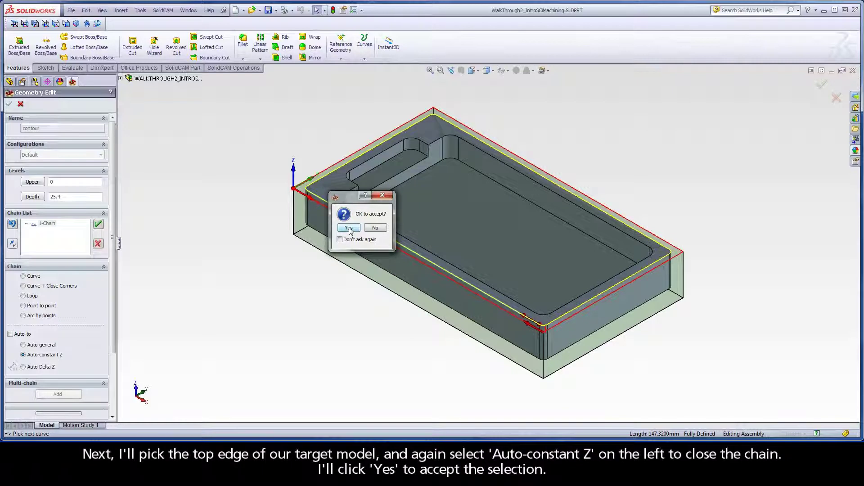
click(349, 228)
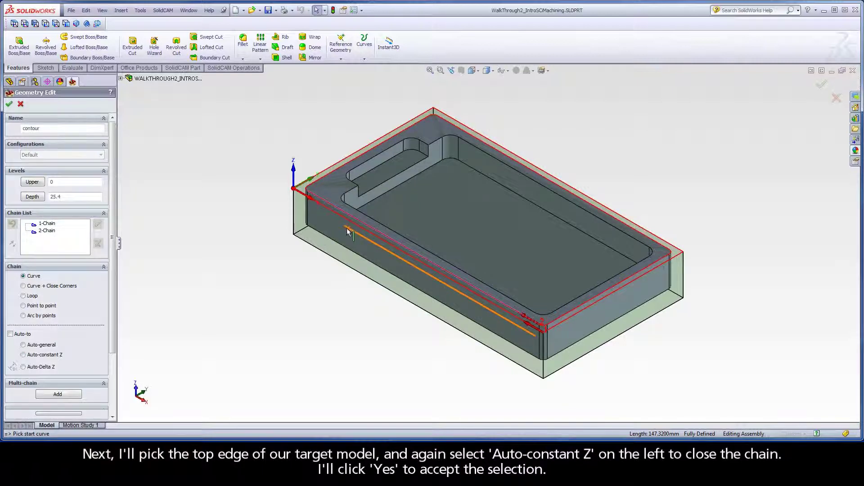
Mark the outer stock chain as open and accept the contour geometry.
right_click(44, 224)
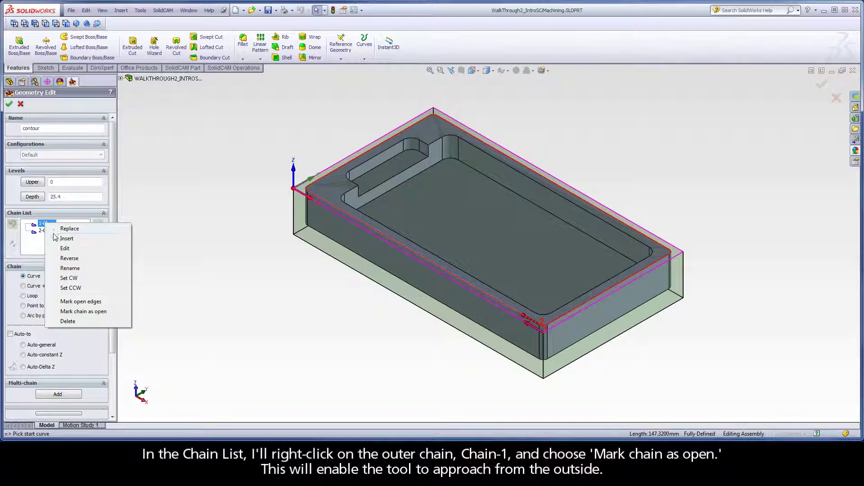
click(107, 312)
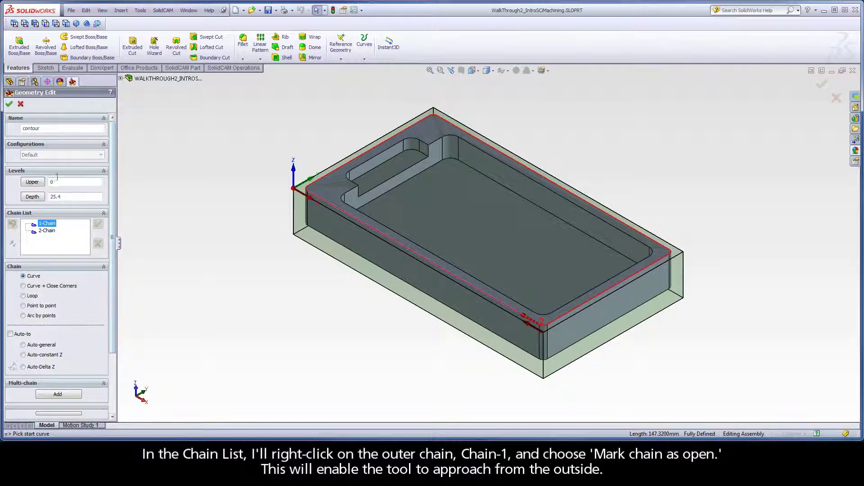
click(9, 104)
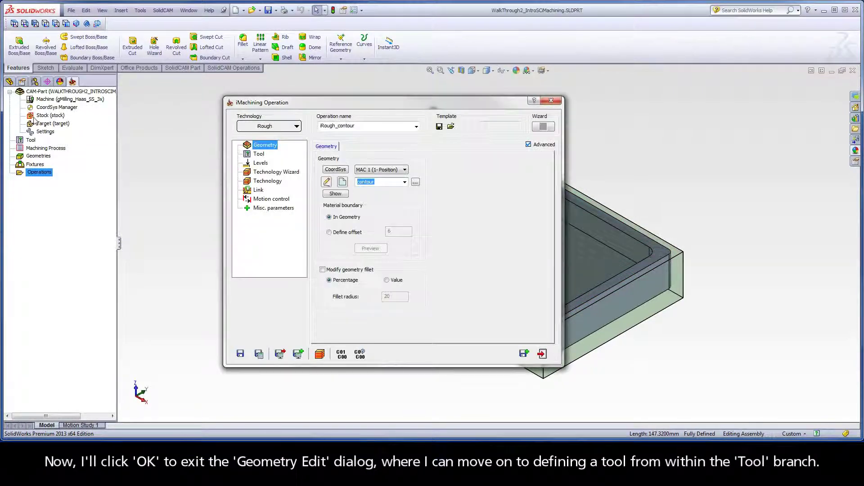
Add a new END MILL to the tool table for the iRough operation.
click(261, 155)
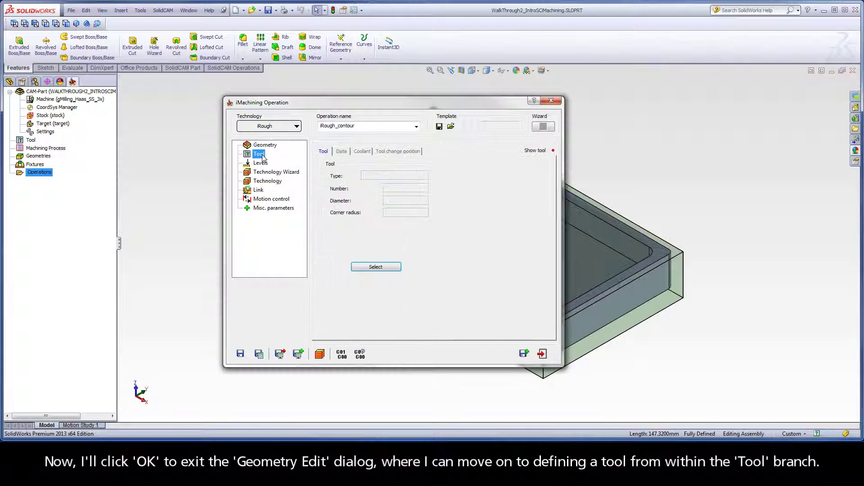
click(375, 268)
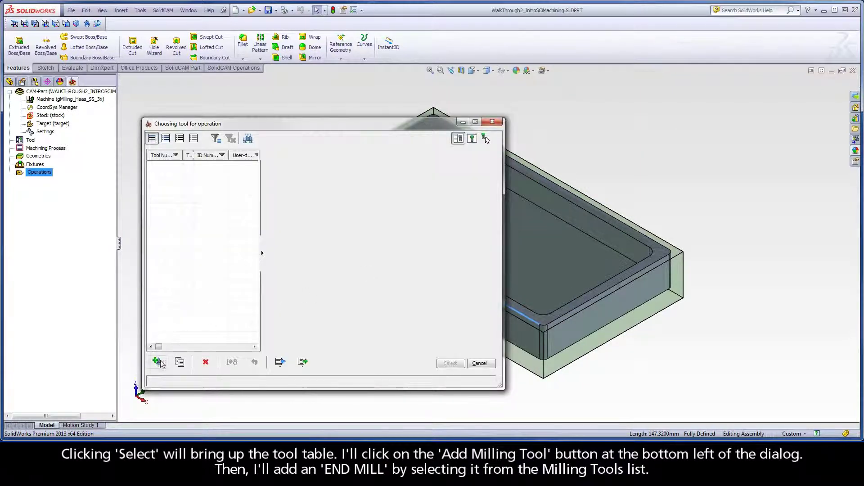
click(158, 362)
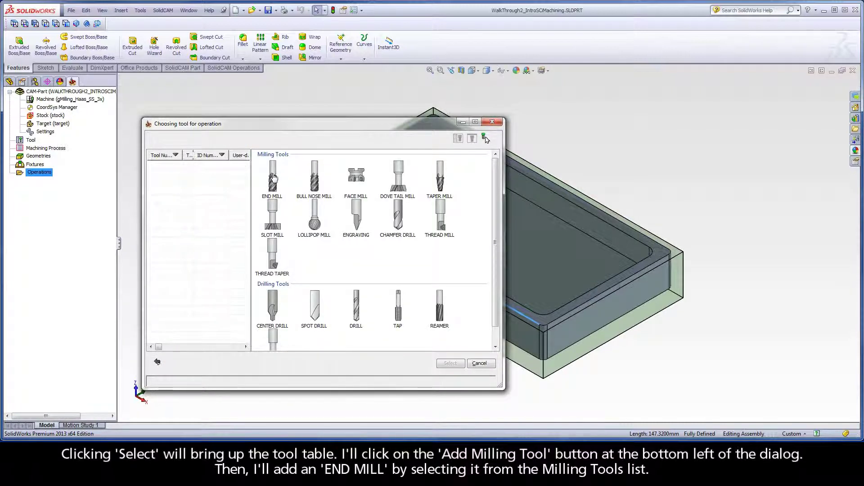
click(273, 176)
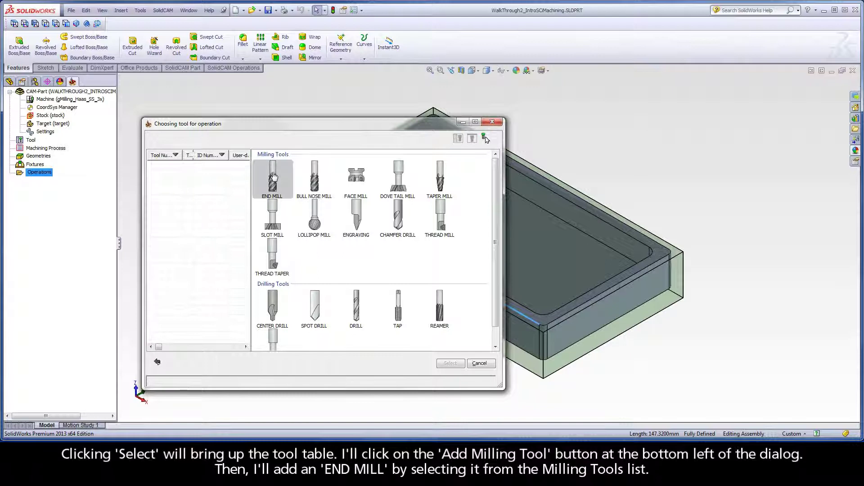
click(274, 176)
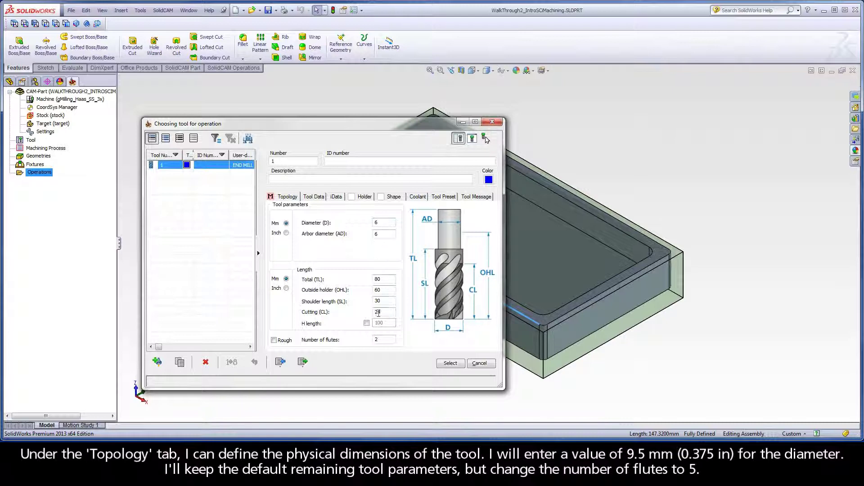
Set the end mill's diameter to 9.5 mm and its number of flutes to 5.
click(381, 222)
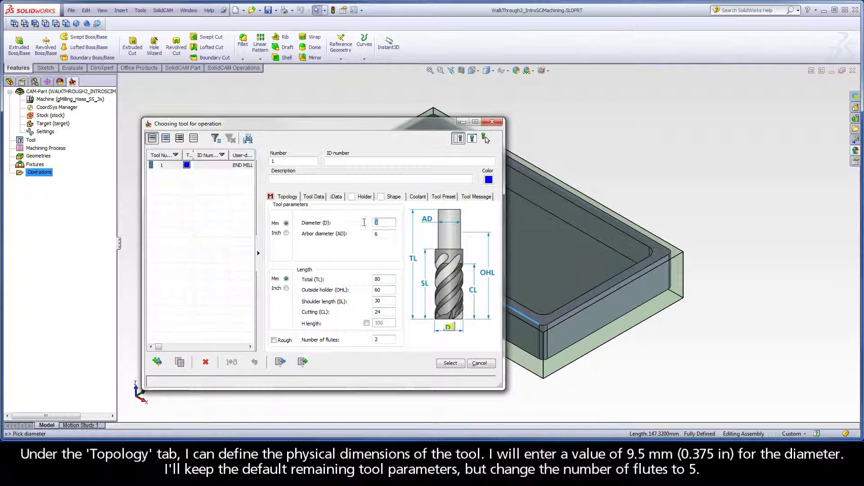
text(9.5)
double_click(379, 340)
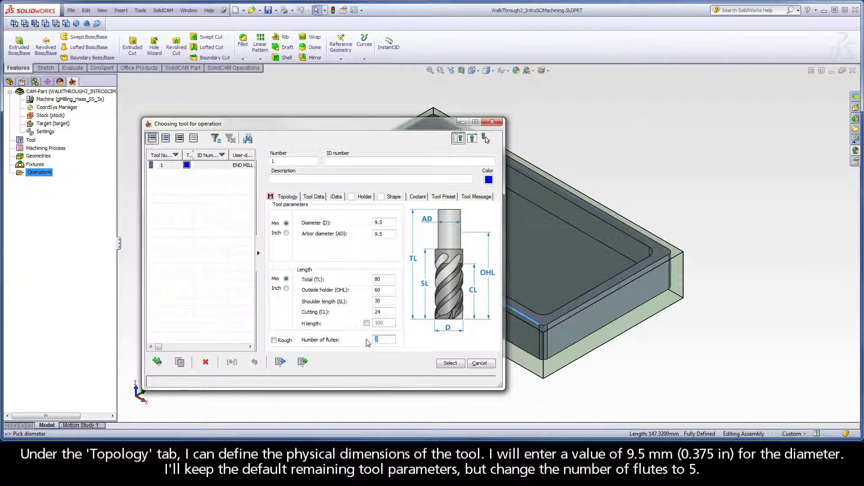
text(5)
Keep the end mill's helical angle at 45 (Medium) in the iData and choose this tool for the operation.
click(336, 196)
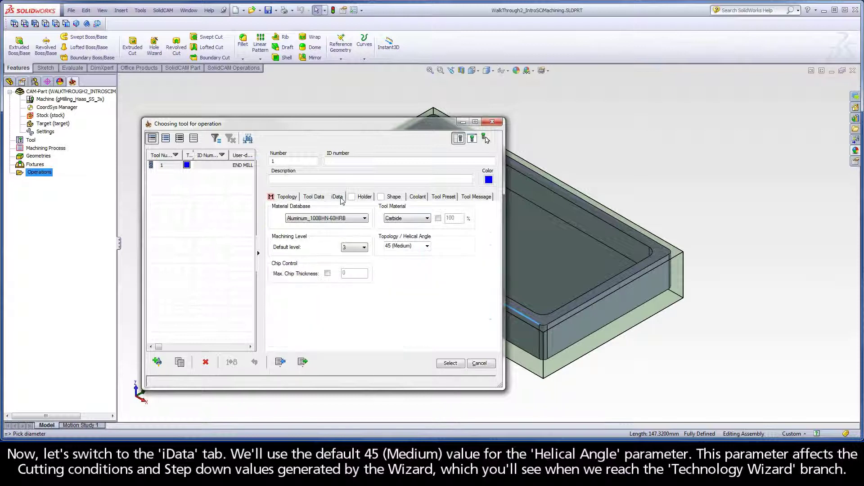
click(427, 246)
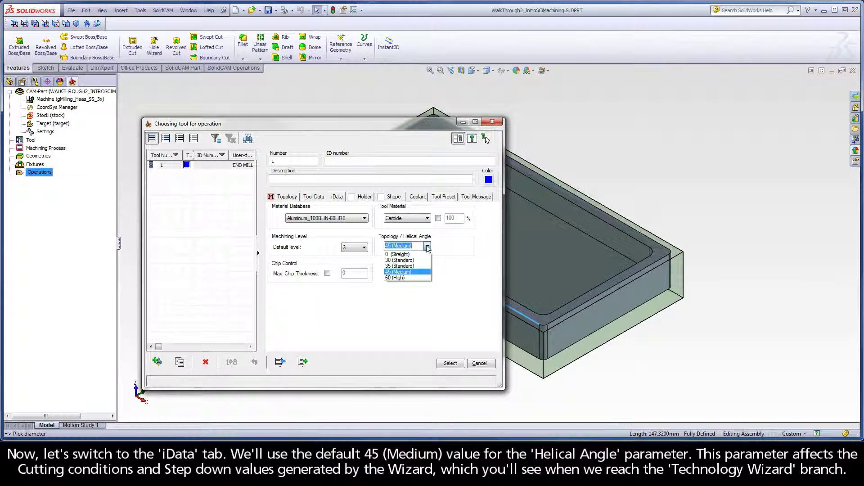
click(412, 272)
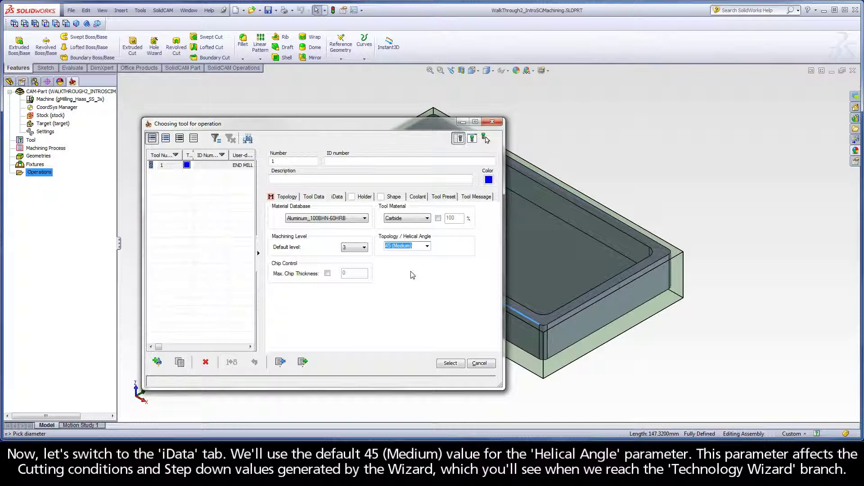
click(451, 364)
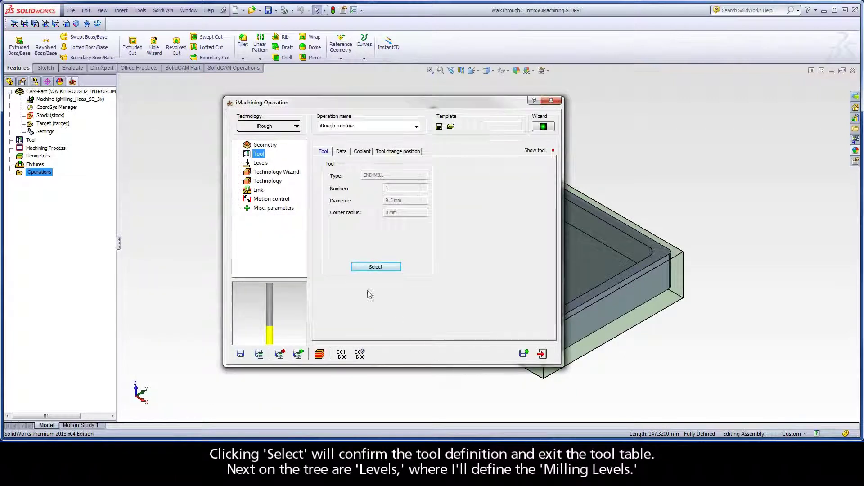
Define the operation's upper milling level by the top face of the stock.
click(260, 163)
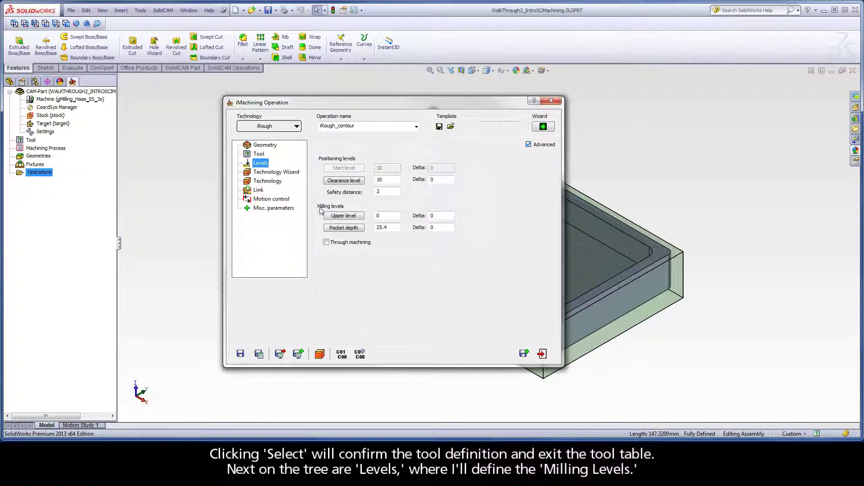
click(344, 216)
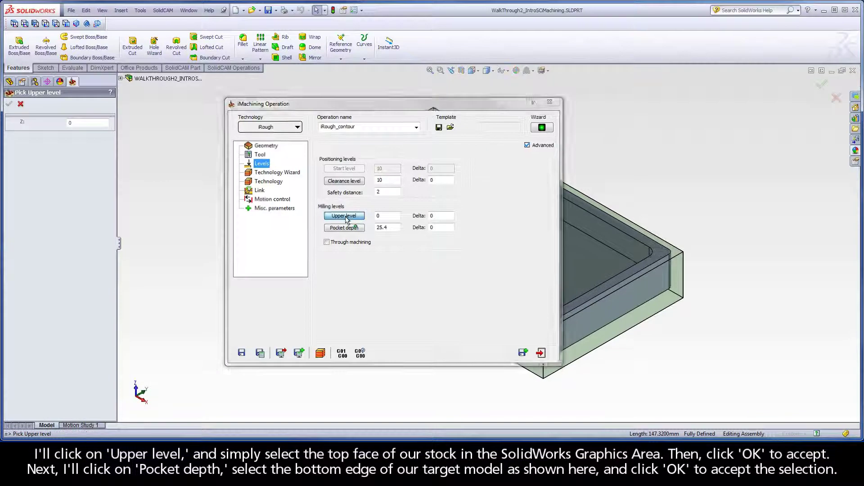
click(301, 191)
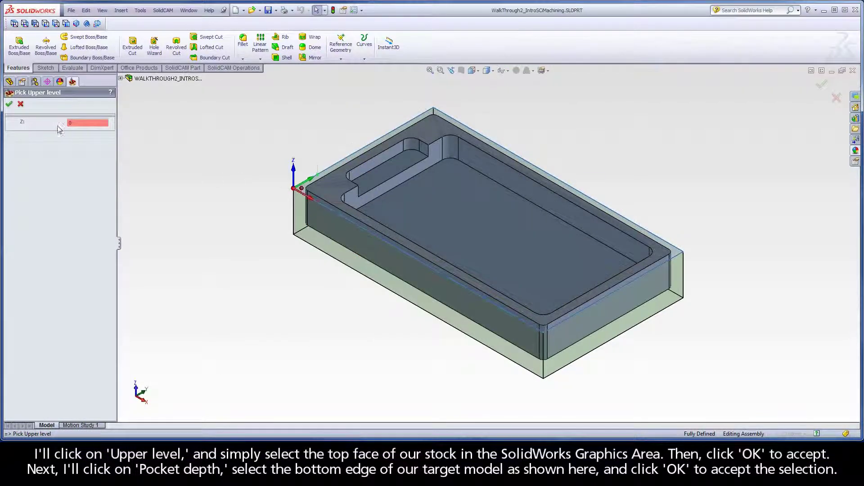
click(9, 104)
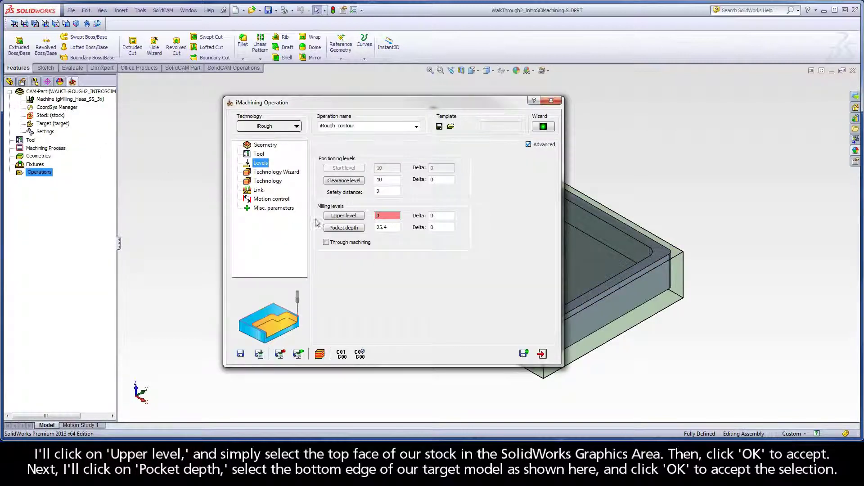
Define the operation's pocket depth by the bottom edge of the target model.
click(343, 228)
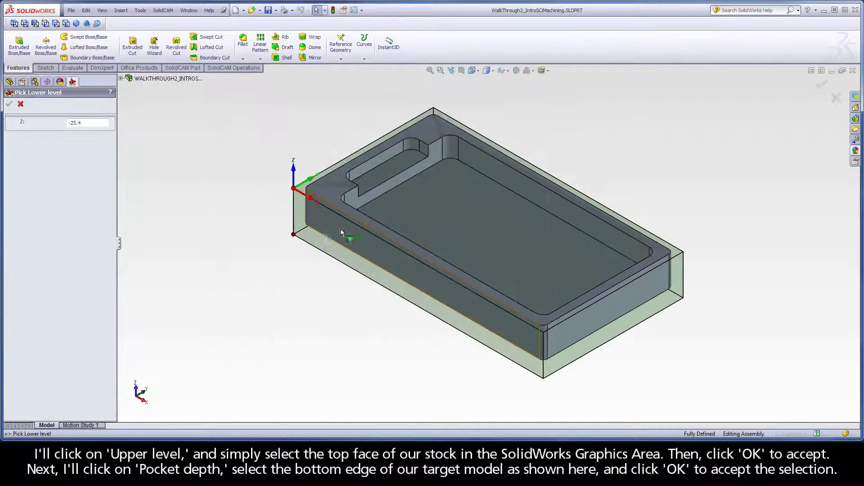
click(308, 226)
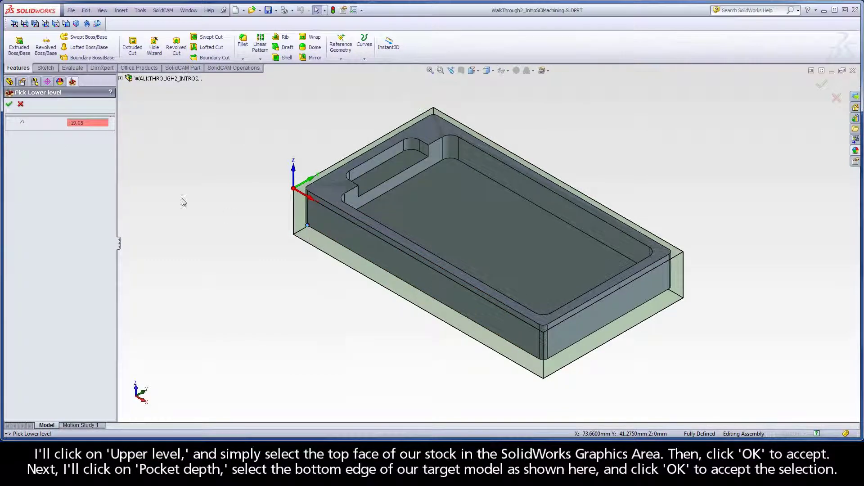
click(9, 104)
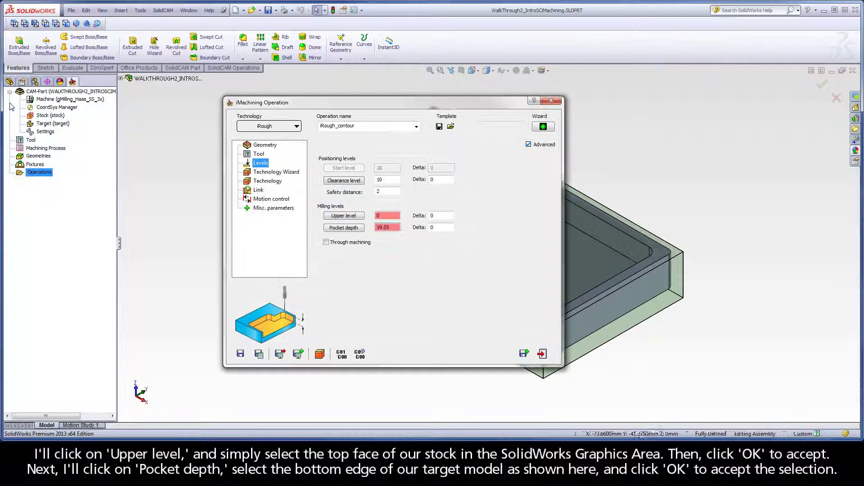
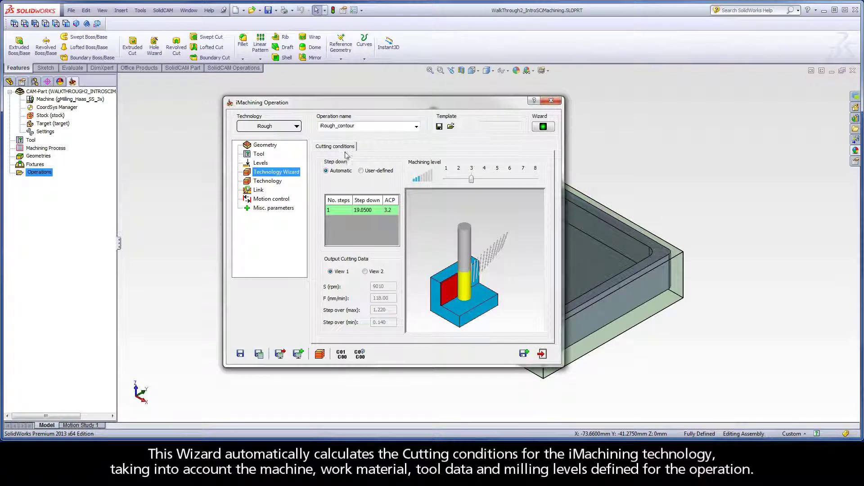
Keep the step down on Automatic and compare both views of the output cutting data.
click(326, 171)
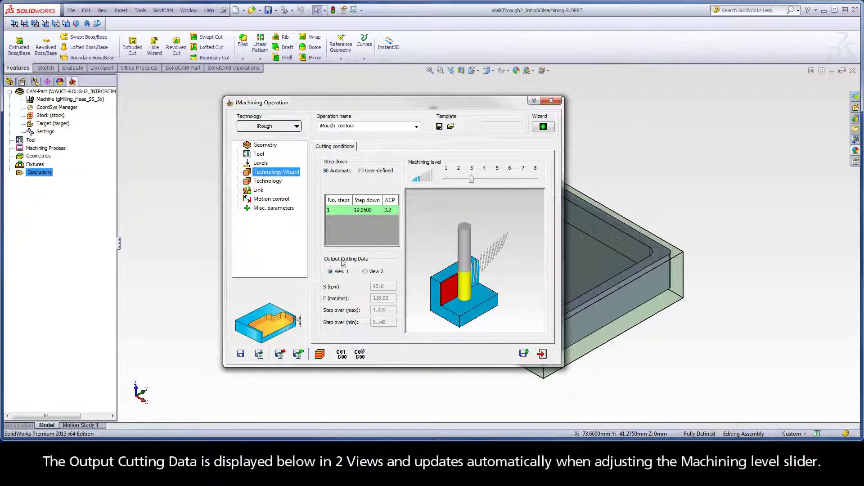
click(365, 272)
click(330, 272)
Examine the step over and chip thickness preview up close, keeping the machining level at 3.
mouse_move(471, 179)
mouse_down()
mouse_move(439, 179)
mouse_move(531, 179)
mouse_move(473, 180)
mouse_up()
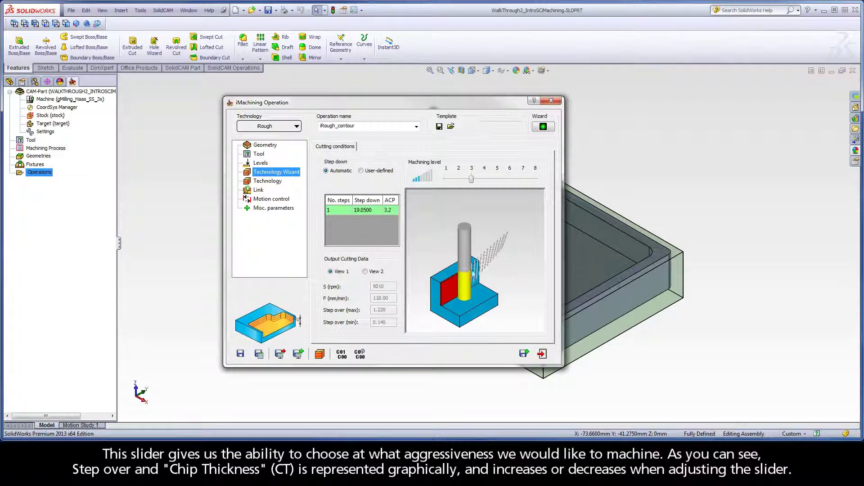
scroll(477, 272, up, 3)
drag(486, 249, 468, 254)
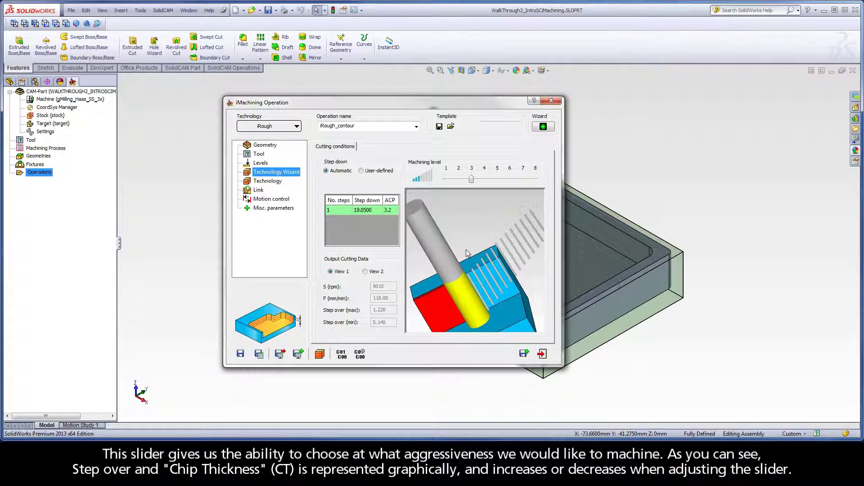
mouse_move(471, 182)
mouse_down()
mouse_move(531, 181)
mouse_move(443, 180)
mouse_move(472, 182)
mouse_up()
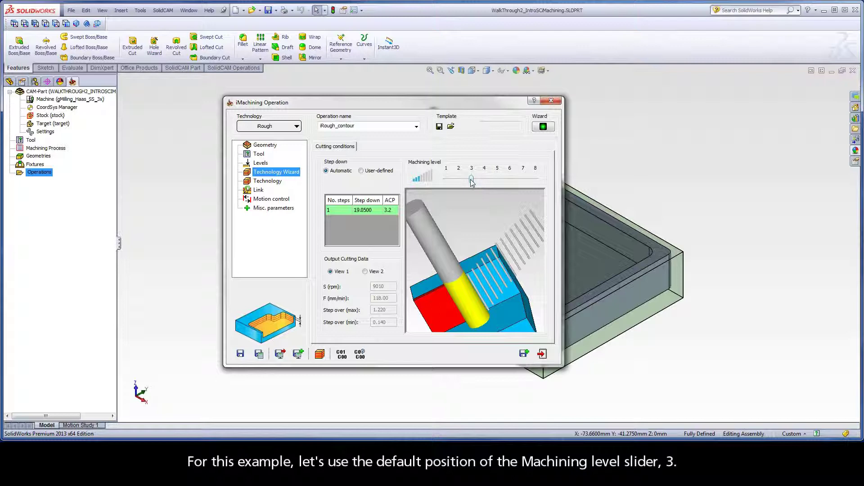
Review the operation's step down, cutting angles and wall offset, and its default link settings.
click(268, 182)
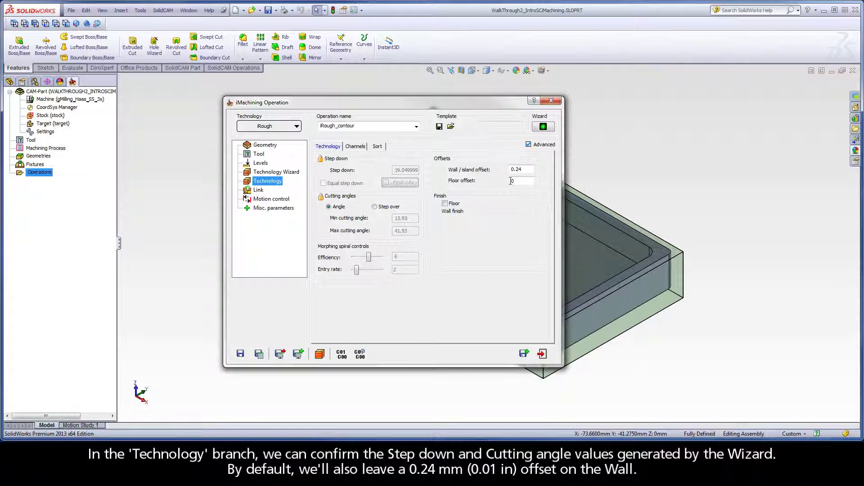
drag(524, 169, 509, 169)
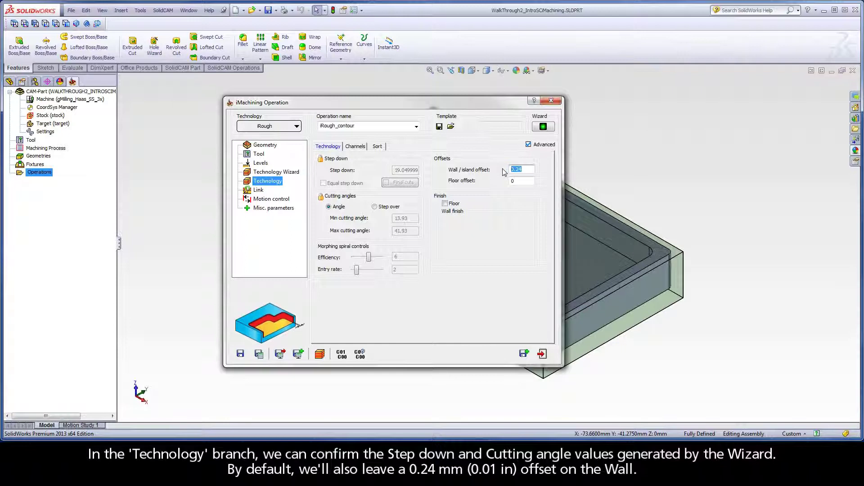
click(259, 190)
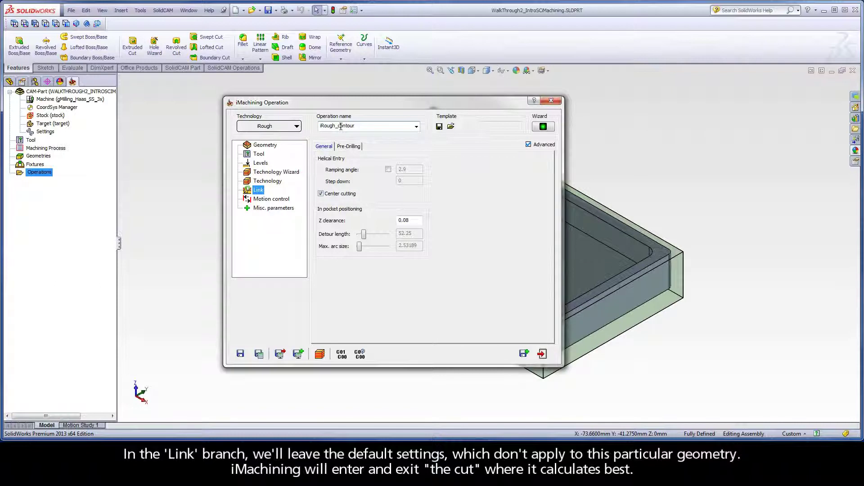
Name the operation iRough_OutsideContour, then save and calculate it.
key(BackSpace)
key(BackSpace)
text(Outside)
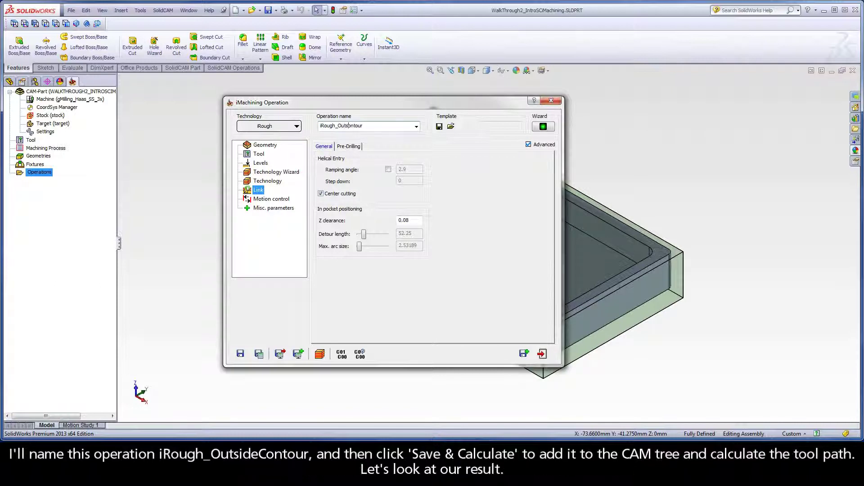
text(Co)
click(258, 354)
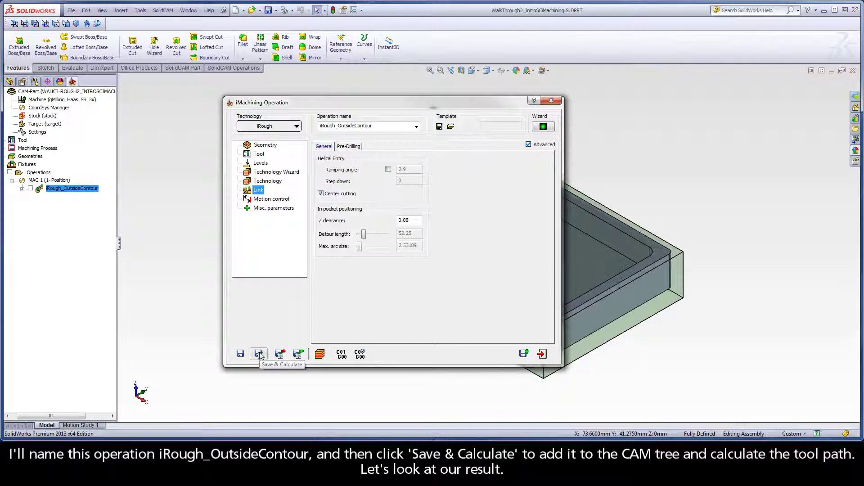
Simulate the outside contour tool path in Host CAD mode at a reduced speed, then exit the simulation and the operation.
click(319, 355)
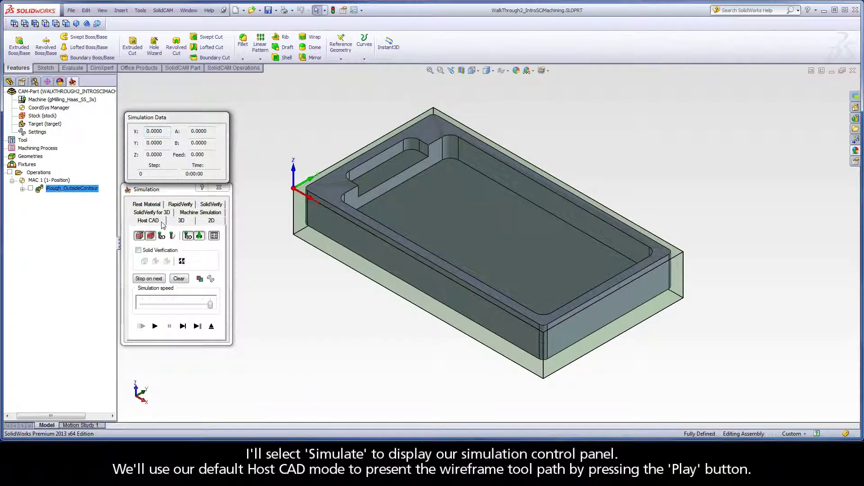
drag(210, 305, 165, 305)
click(154, 326)
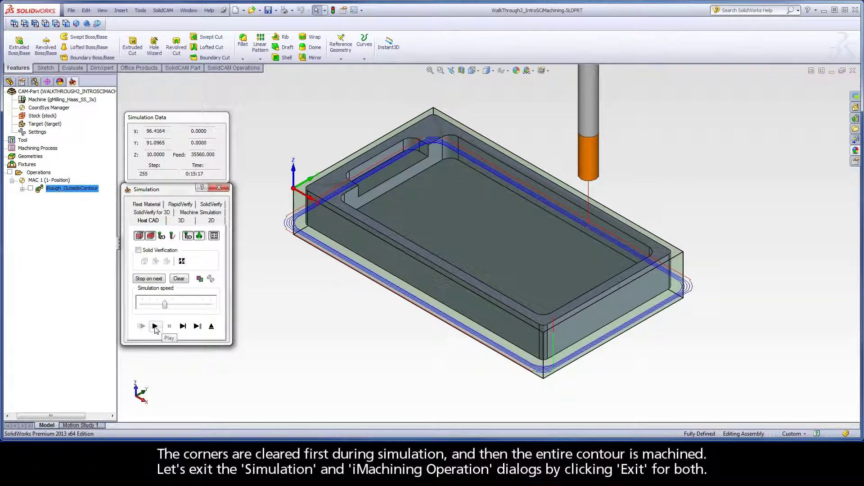
click(211, 326)
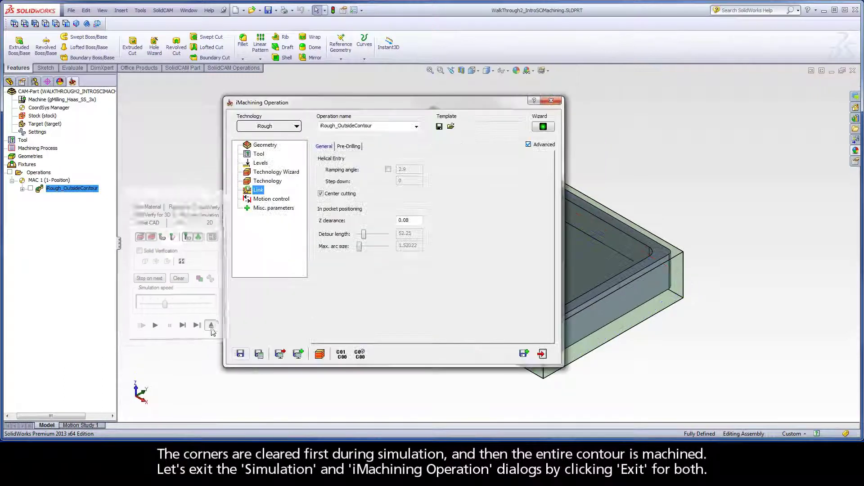
click(542, 356)
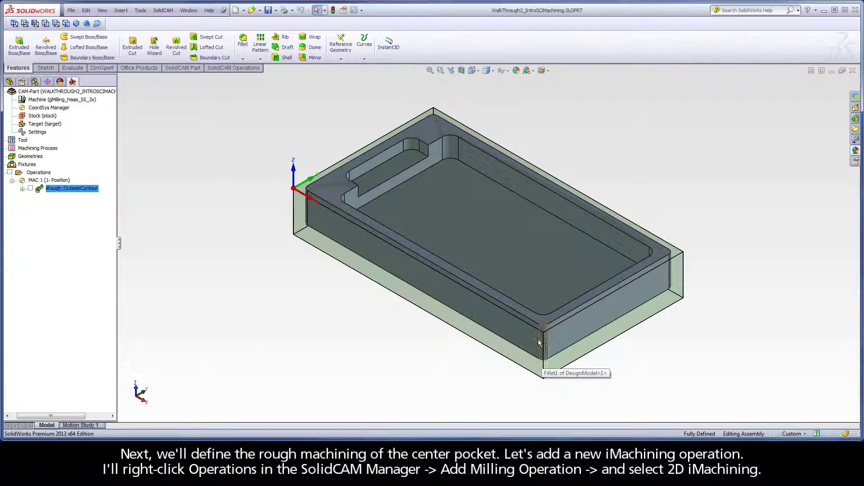
Add a new 2D iMachining milling operation for the center pocket.
click(480, 230)
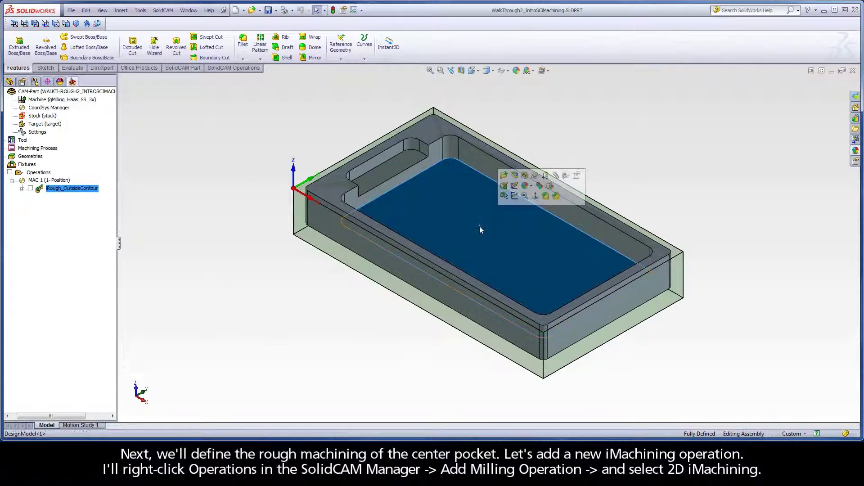
click(135, 199)
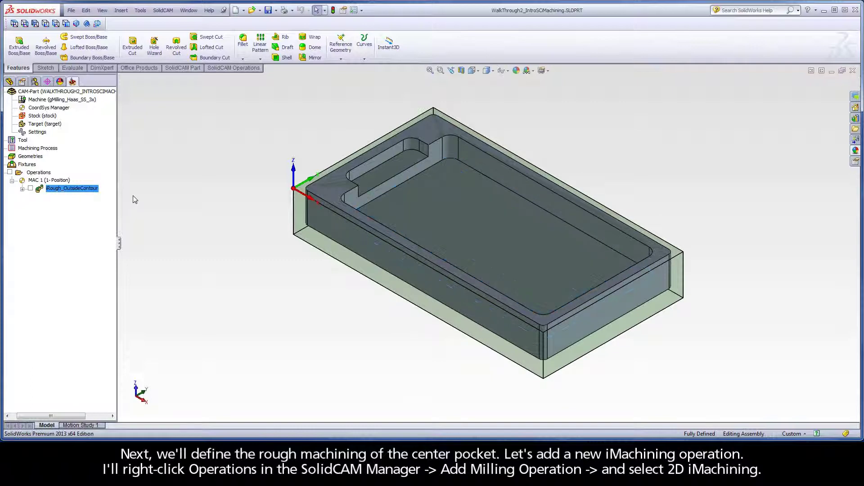
right_click(39, 173)
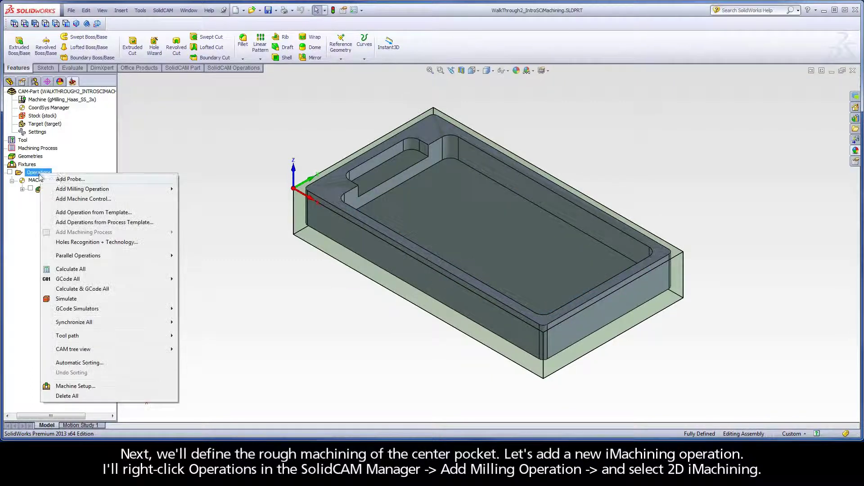
mouse_move(63, 190)
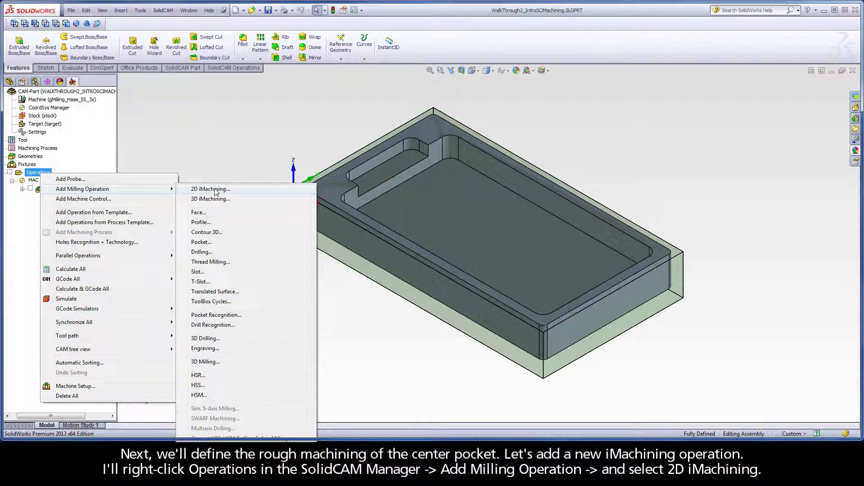
click(229, 191)
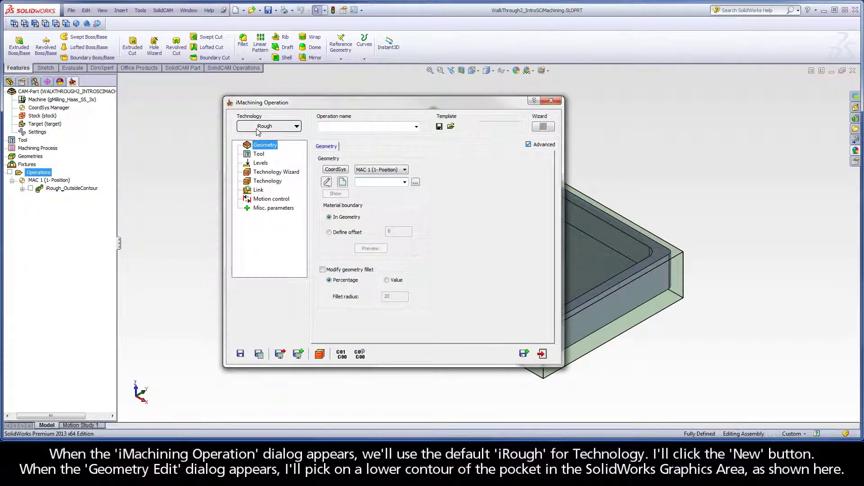
Define a new geometry from the center pocket's lower contour, closing the chain with Auto-constant Z.
click(342, 181)
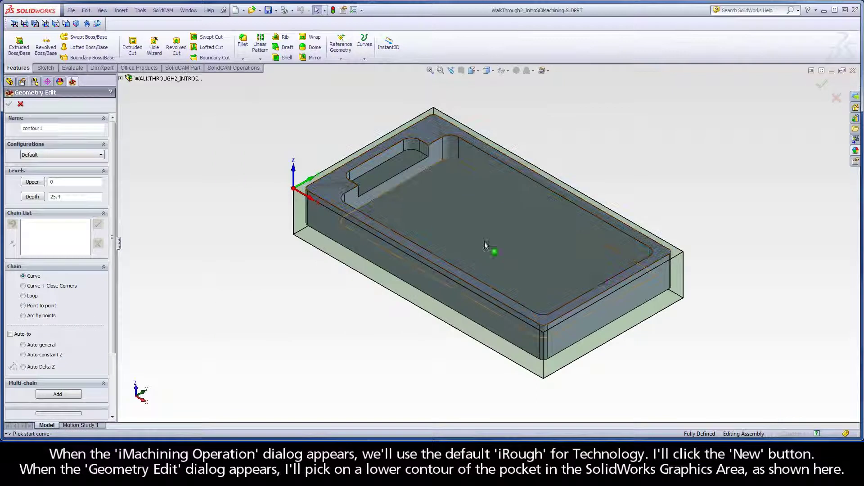
click(627, 261)
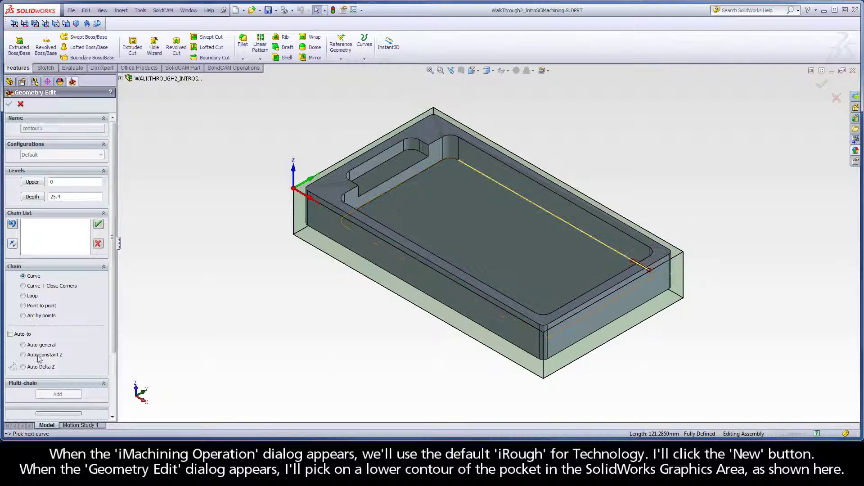
click(23, 354)
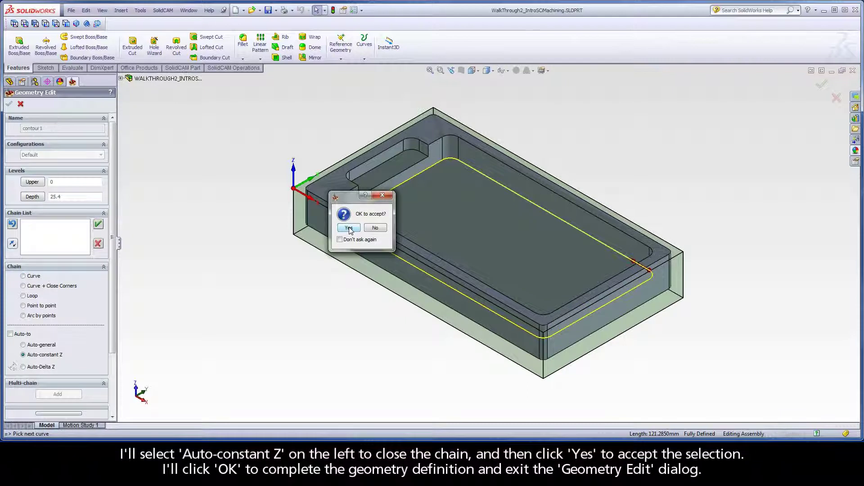
click(348, 227)
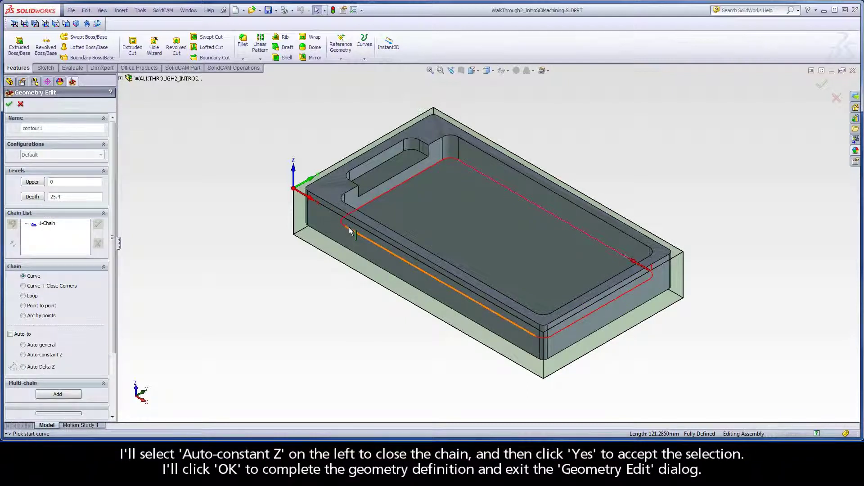
click(9, 104)
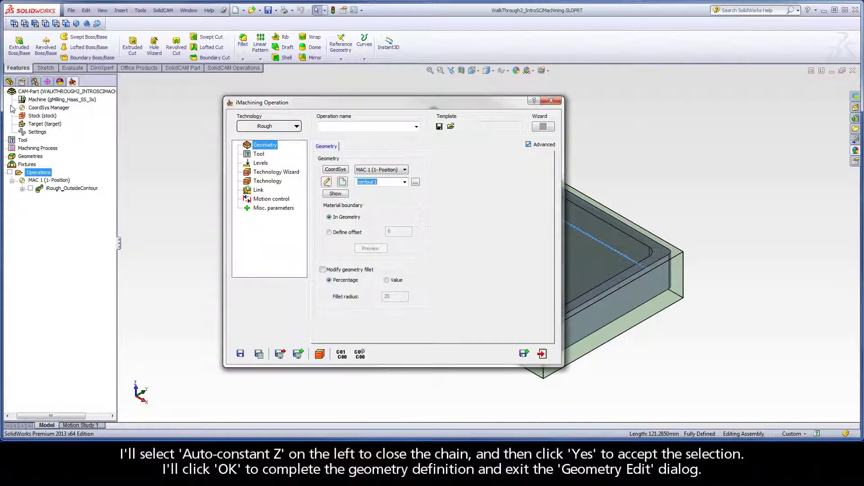
Choose the existing 9.5 mm END MILL from the tool table for the pocket operation.
click(260, 155)
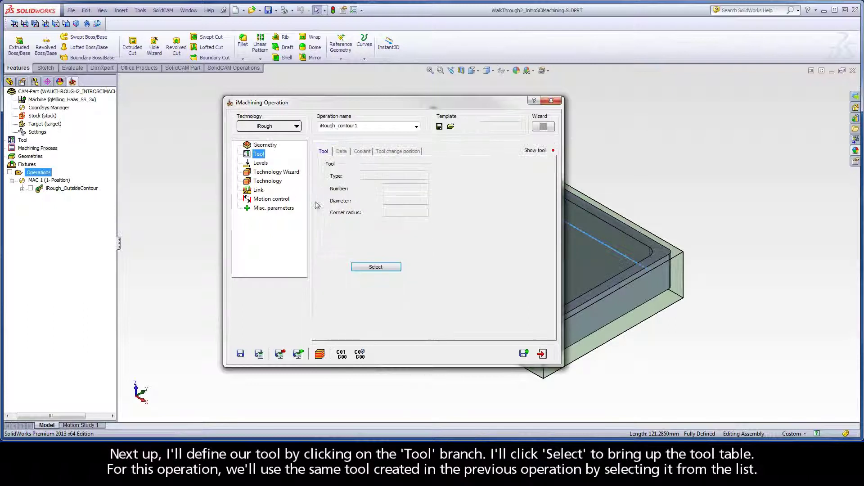
click(374, 267)
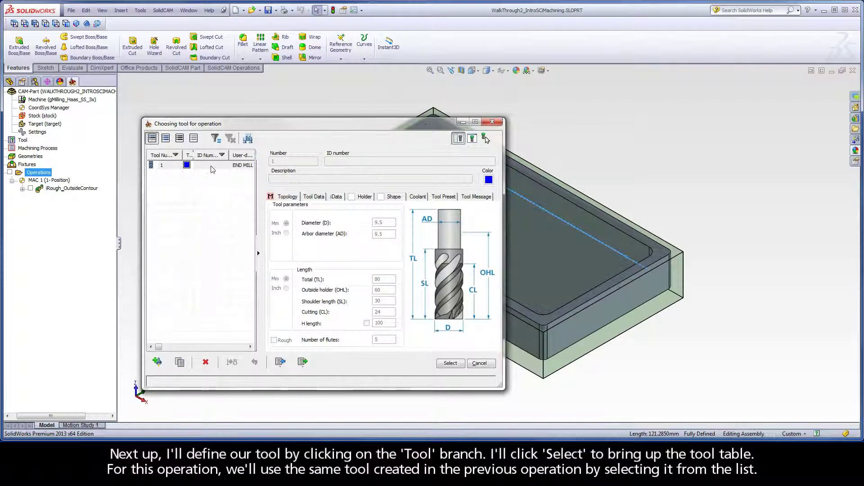
click(246, 169)
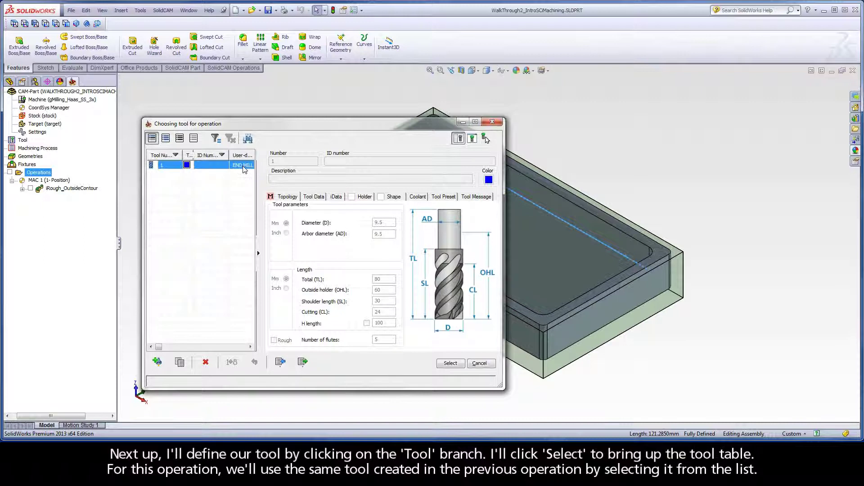
click(450, 363)
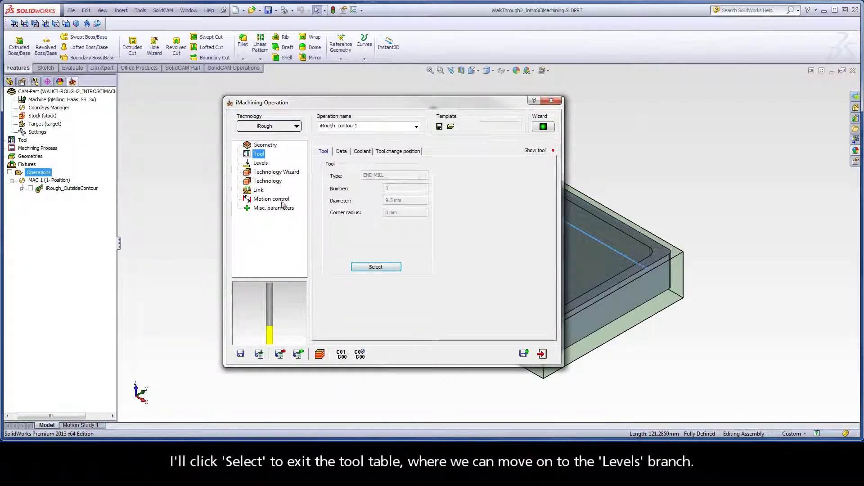
Define the pocket operation's upper milling level by the top face of the target model.
click(261, 164)
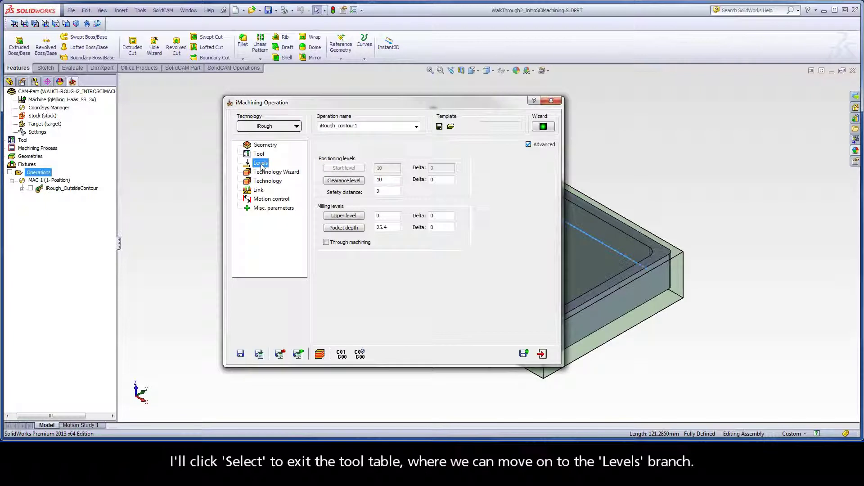
click(343, 217)
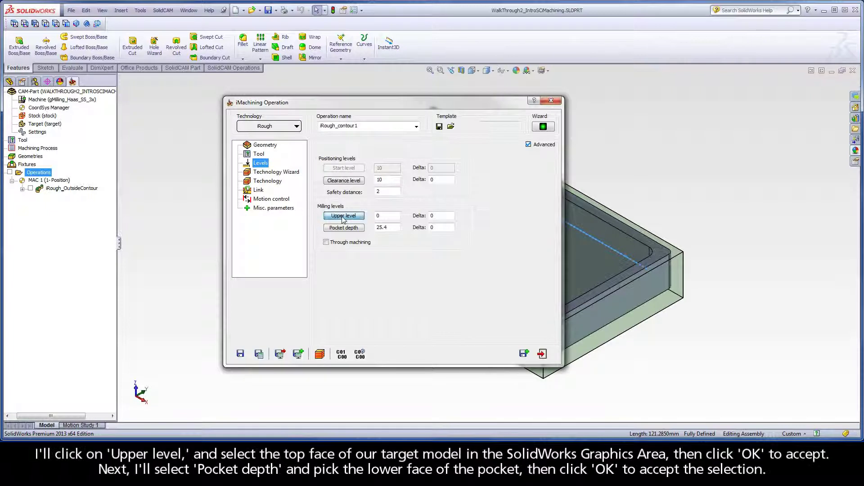
click(333, 189)
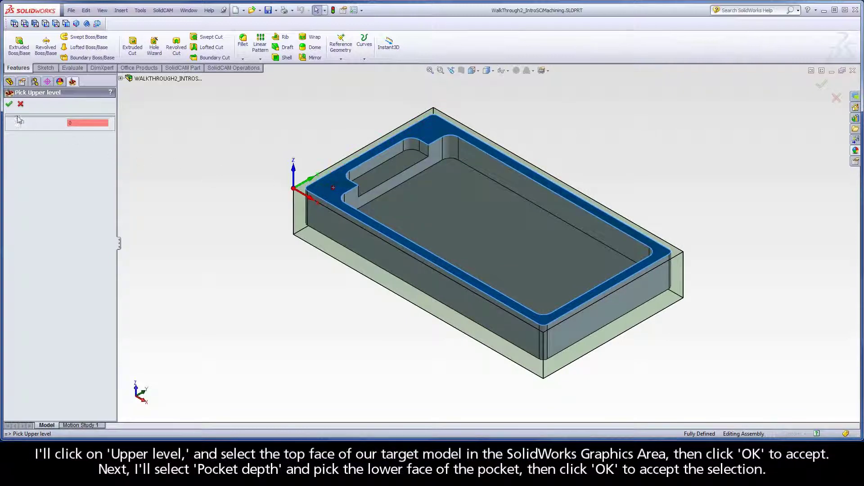
click(9, 104)
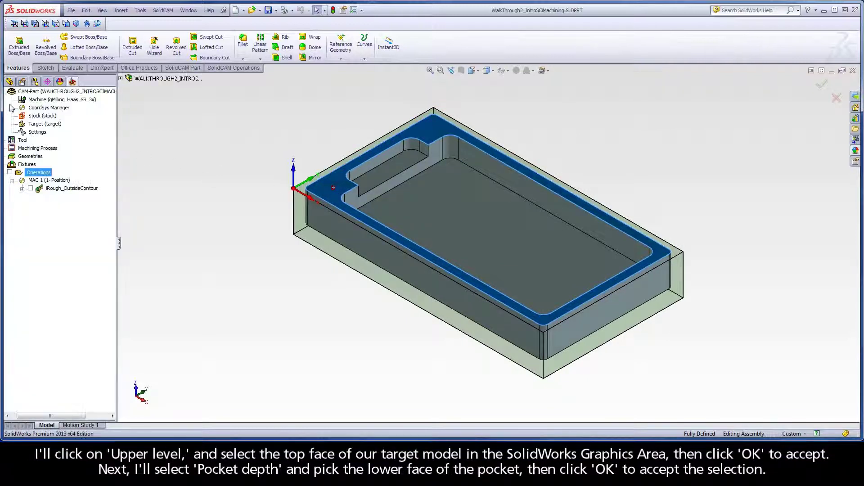
Define the center pocket operation's pocket depth by the floor face of the pocket.
click(347, 228)
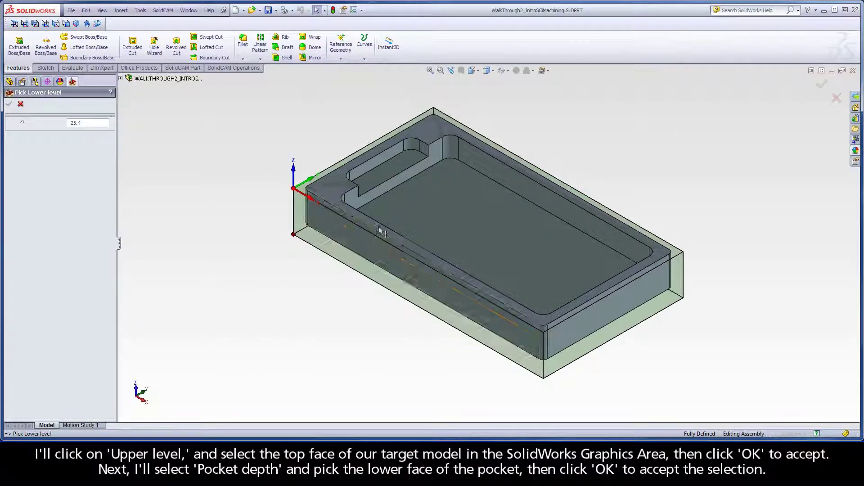
click(414, 212)
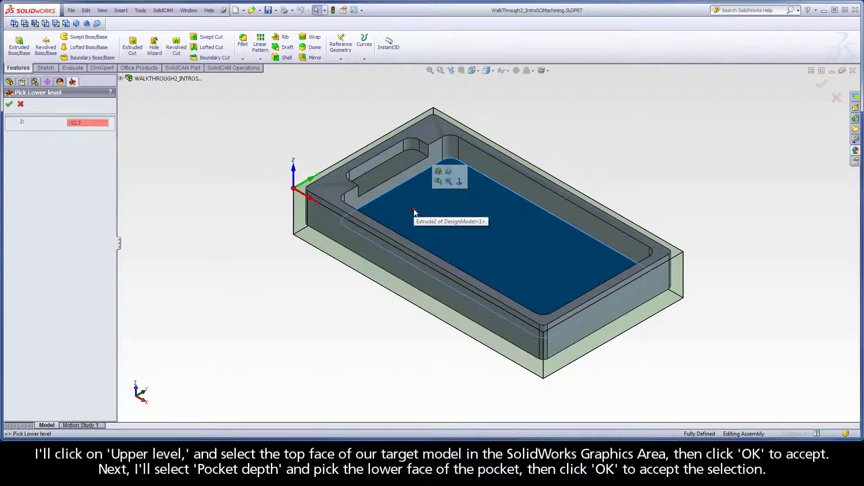
click(9, 104)
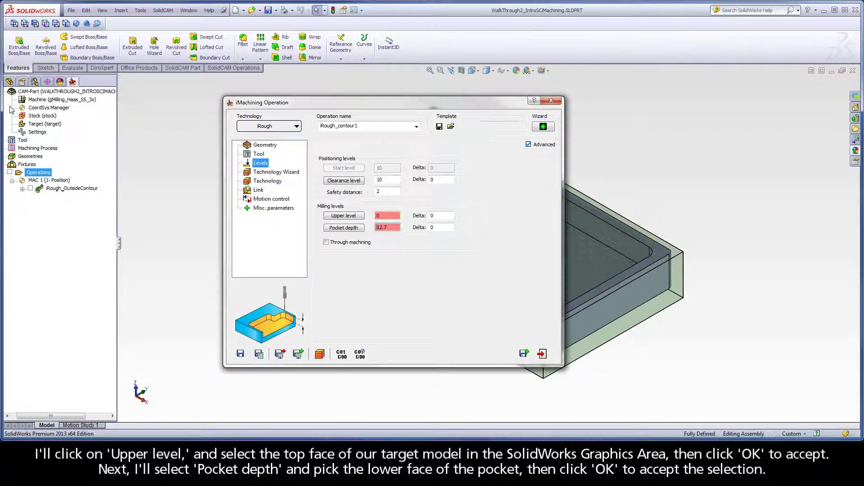
Keep the default cutting, technology and link settings, name the operation iRough_CenterPocket, and save and calculate it.
click(270, 173)
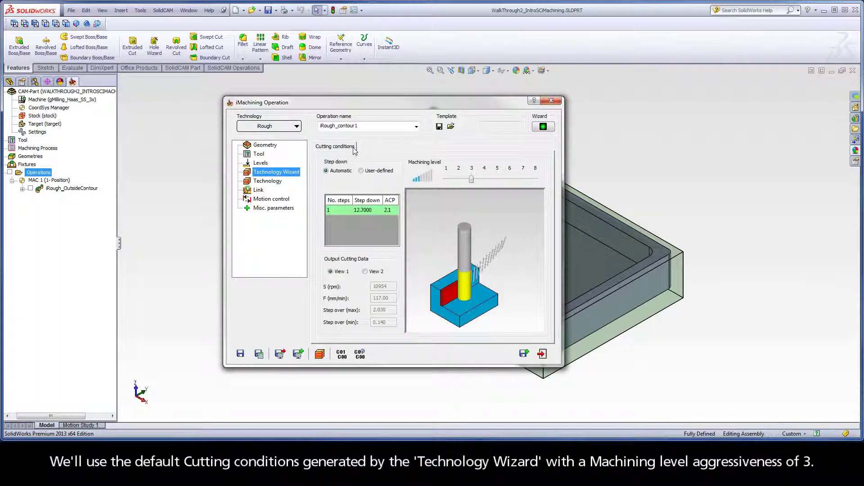
click(266, 182)
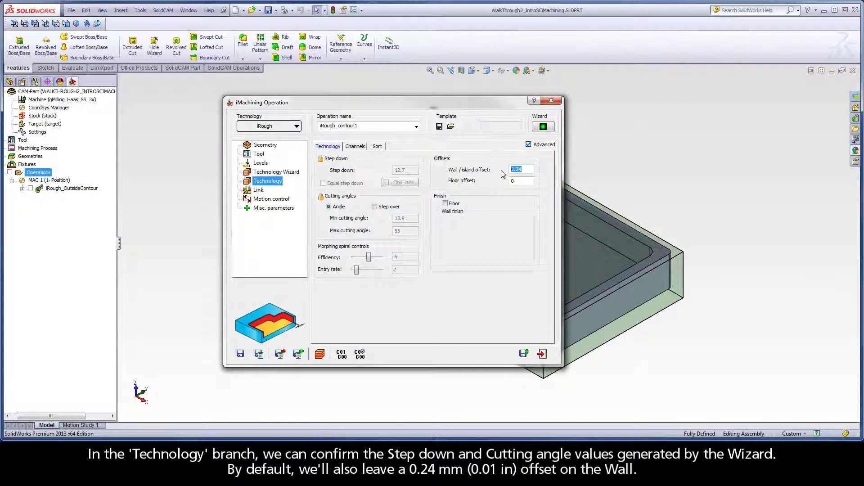
click(258, 190)
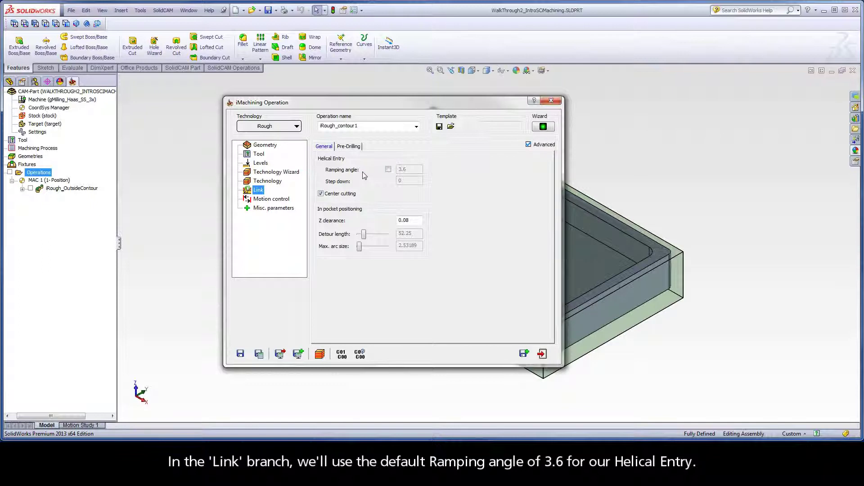
click(360, 126)
drag(361, 126, 338, 126)
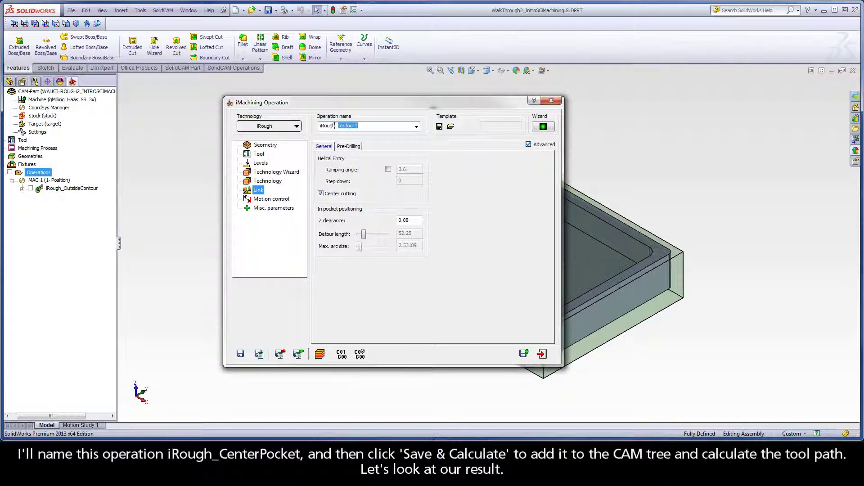
text(CenterPocket)
click(259, 354)
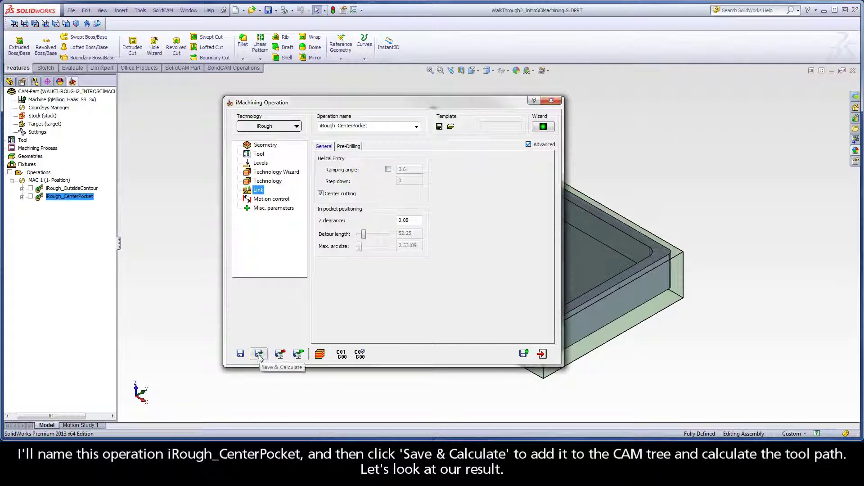
Simulate the center pocket tool path in Host CAD mode and exit the simulation and operation dialog.
click(320, 355)
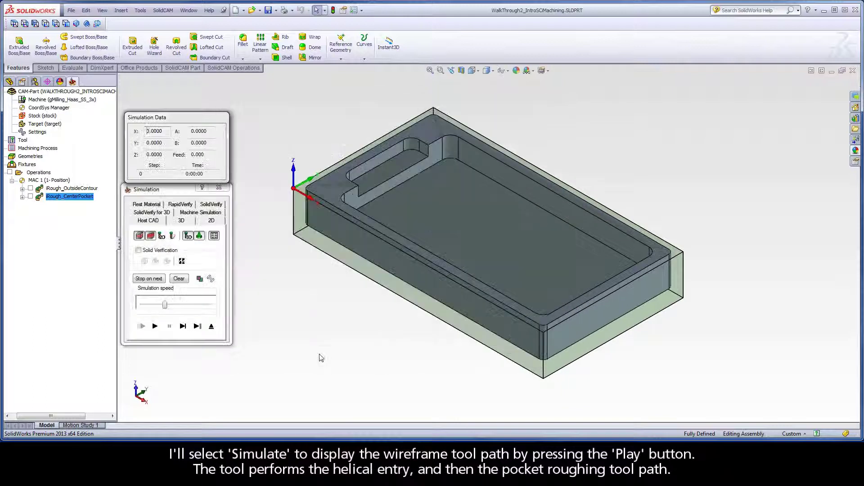
click(155, 327)
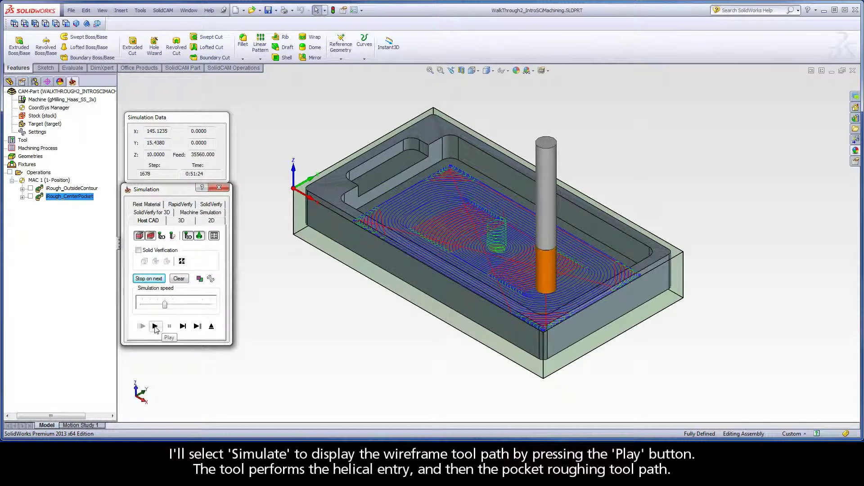
click(211, 326)
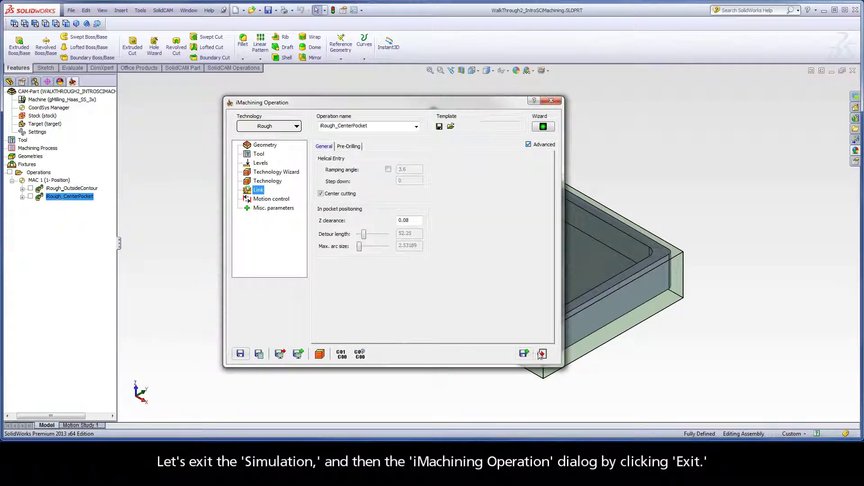
click(542, 353)
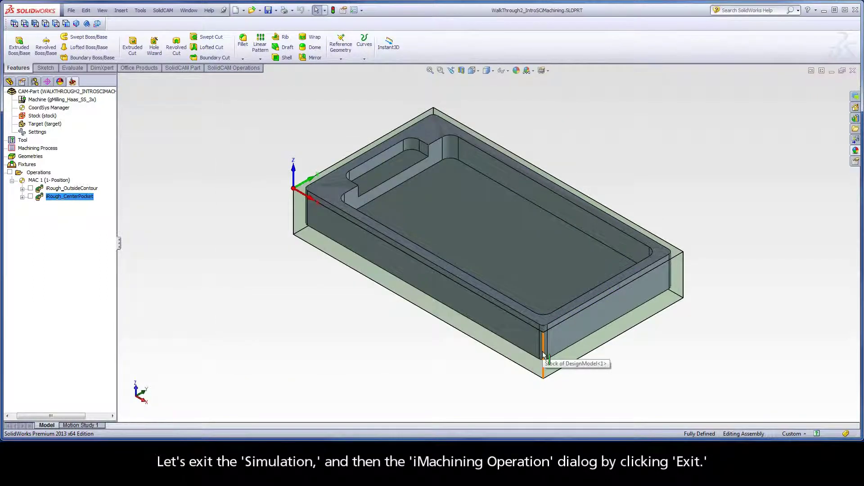
Add a new 2D iMachining milling operation for the pocket ledge.
click(379, 173)
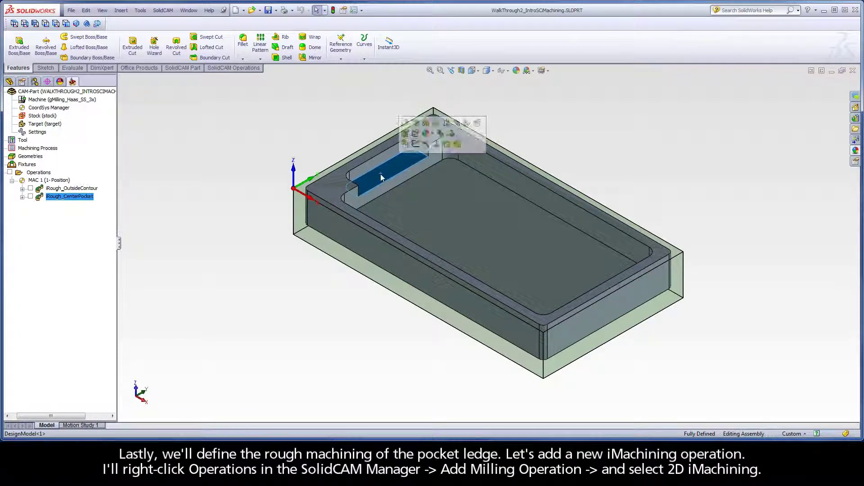
click(140, 194)
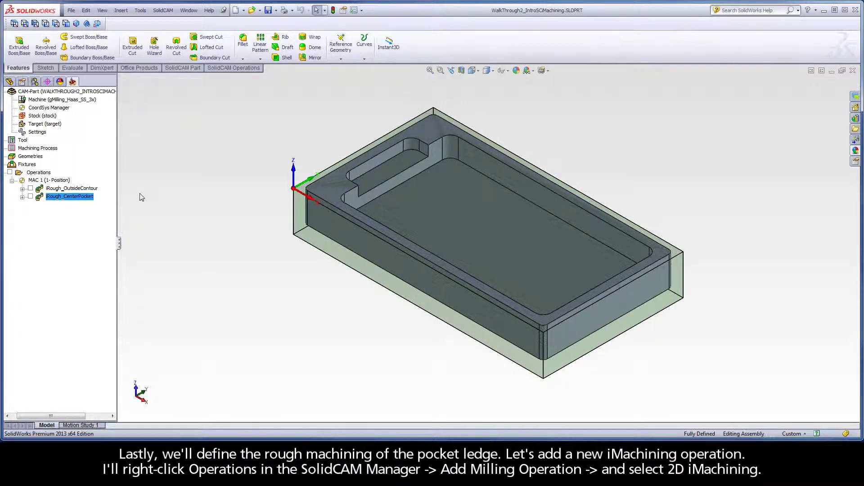
right_click(38, 172)
mouse_move(63, 190)
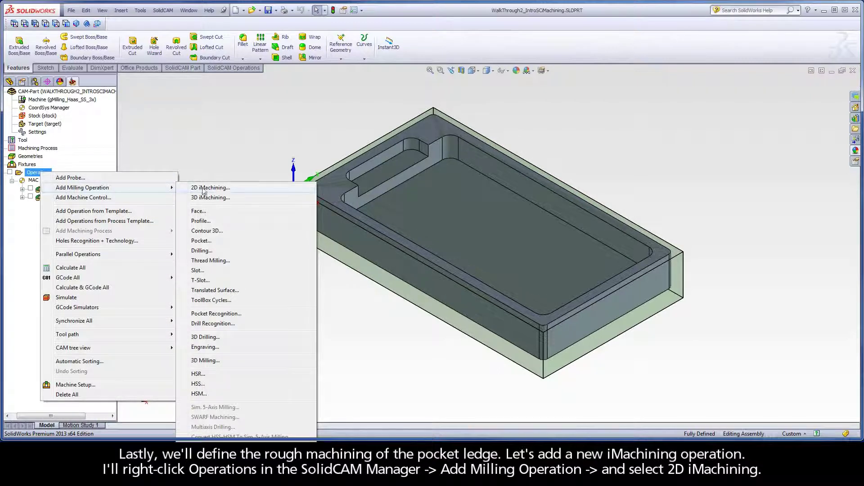
click(229, 190)
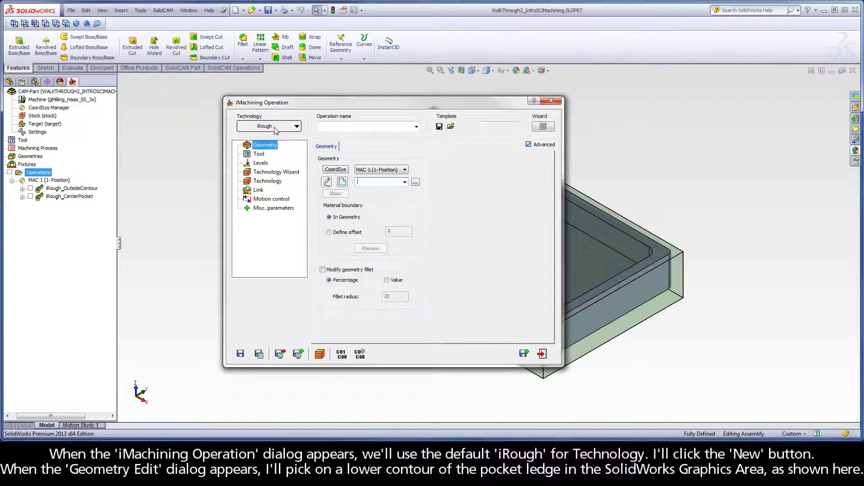
Define a new geometry from the pocket ledge's lower contour, closing and accepting the chain with Auto-constant Z.
click(343, 182)
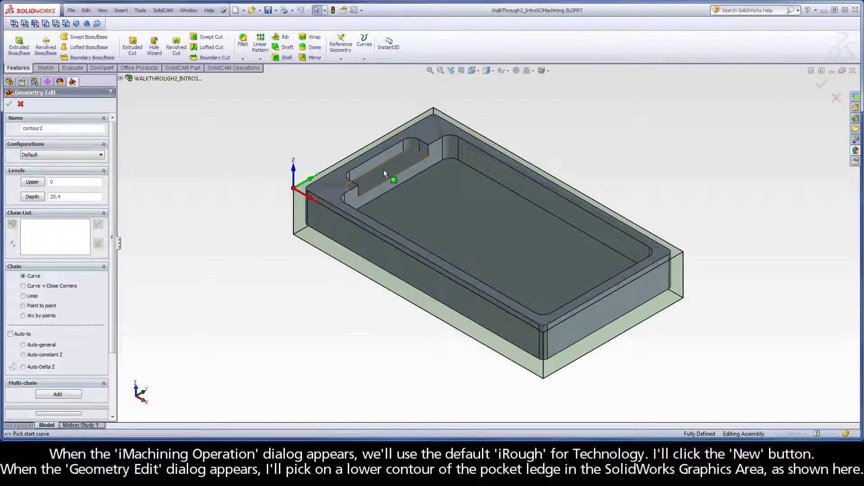
click(390, 159)
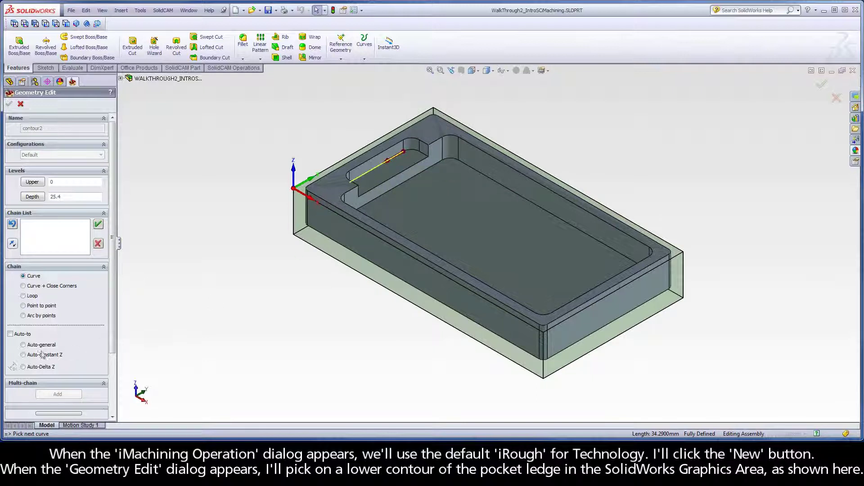
click(23, 355)
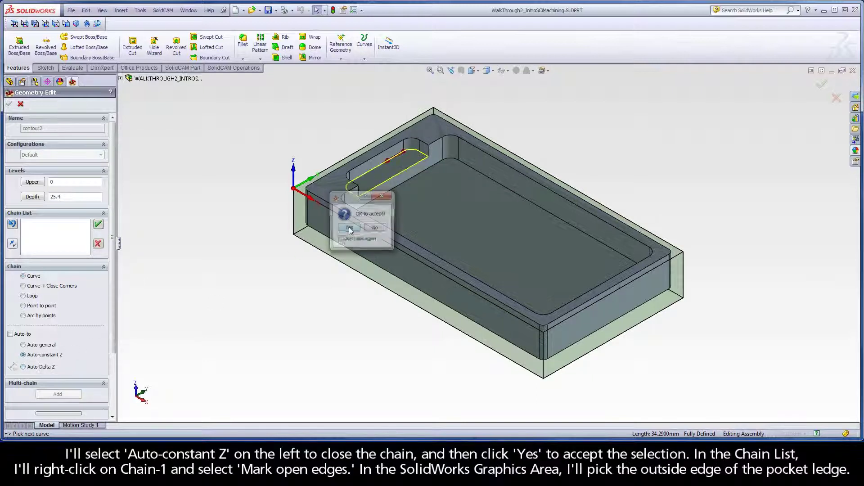
click(349, 228)
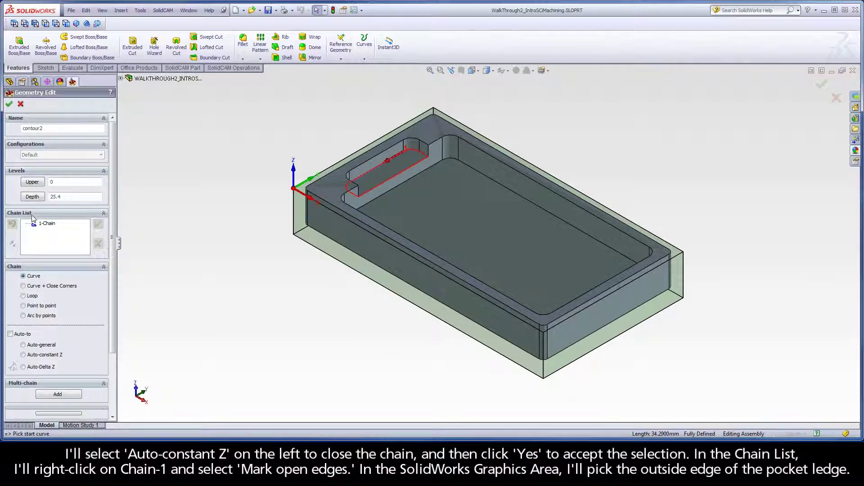
Mark the ledge chain's edge facing the center pocket as open and accept the geometry.
right_click(47, 223)
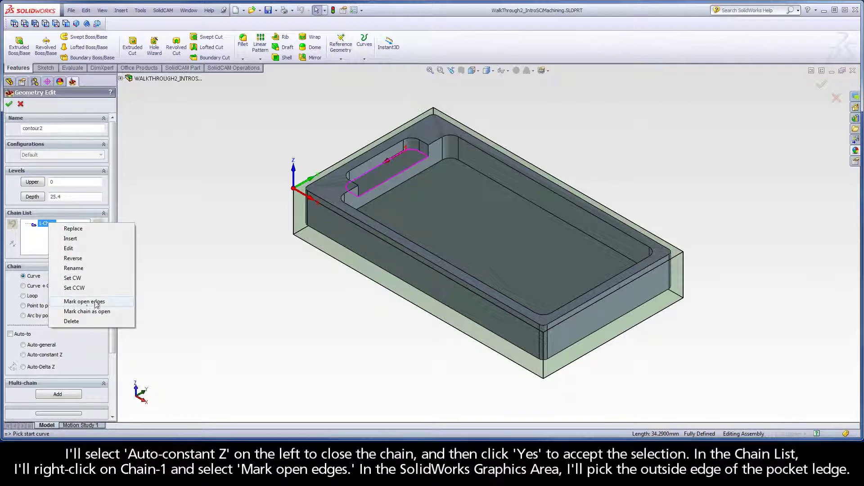
click(109, 303)
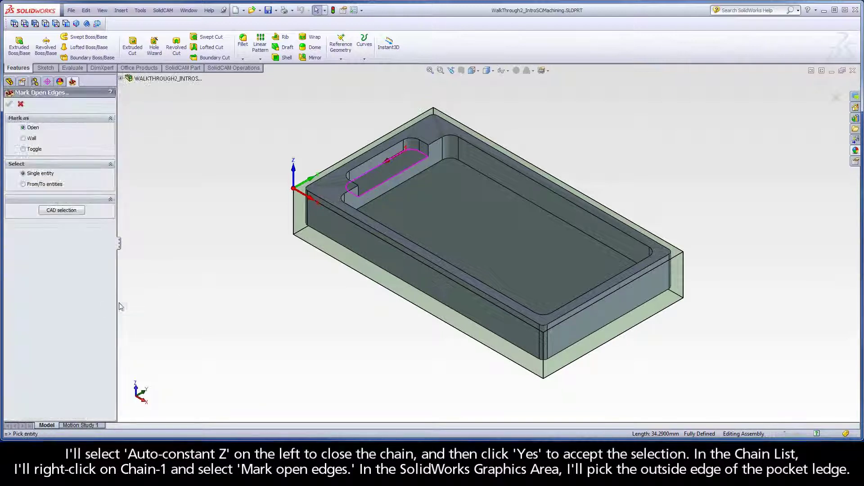
click(378, 186)
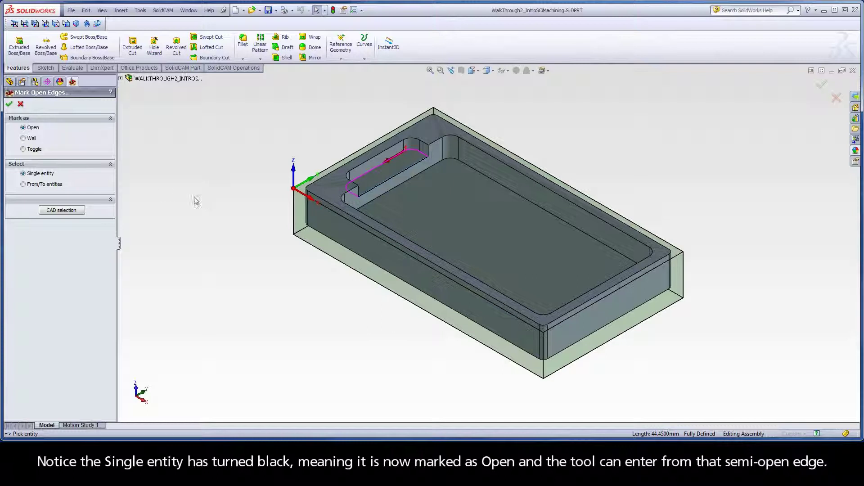
click(9, 105)
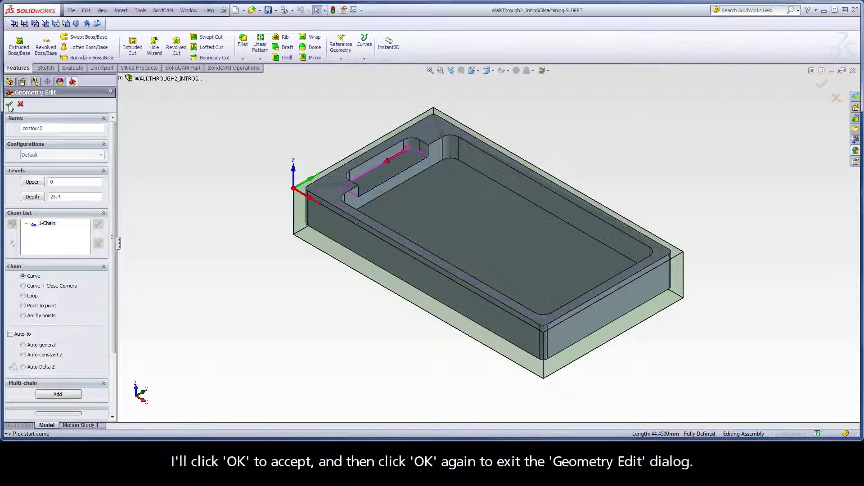
click(9, 105)
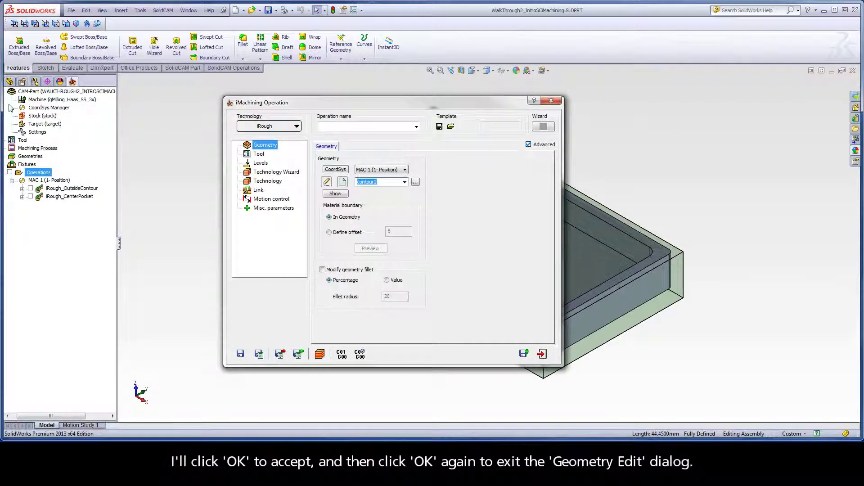
Choose the existing 9.5 mm END MILL from the tool table for the ledge operation.
click(259, 155)
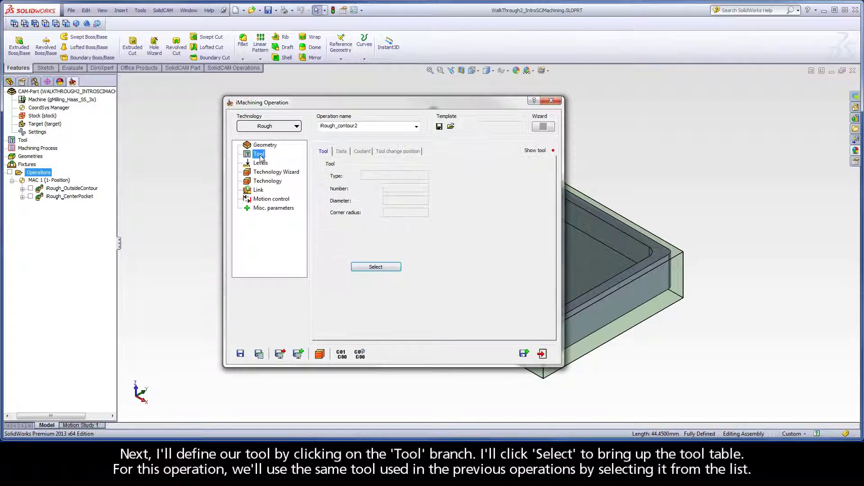
click(376, 267)
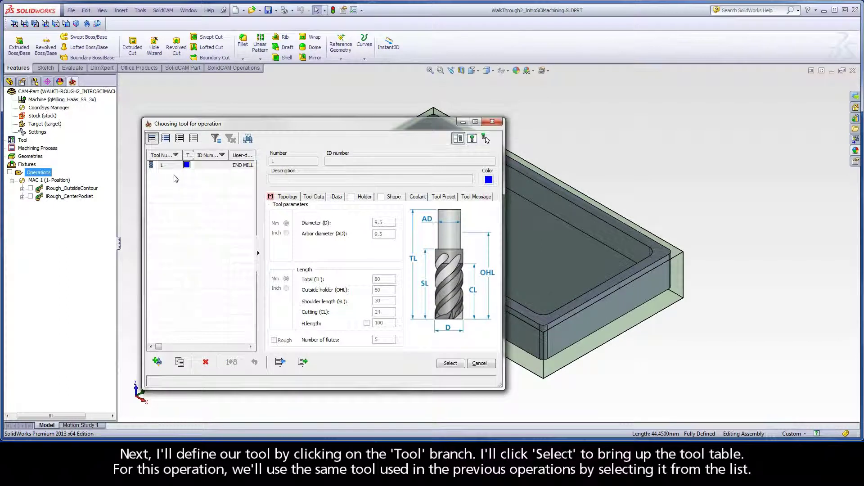
click(243, 167)
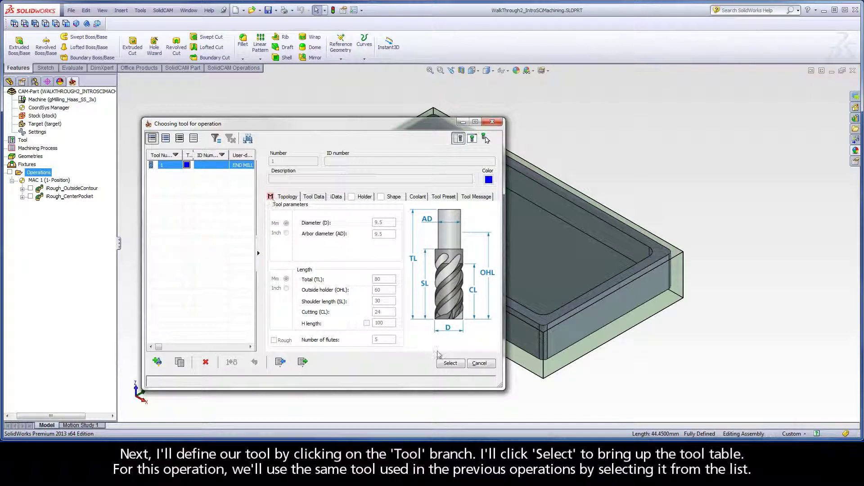
click(450, 363)
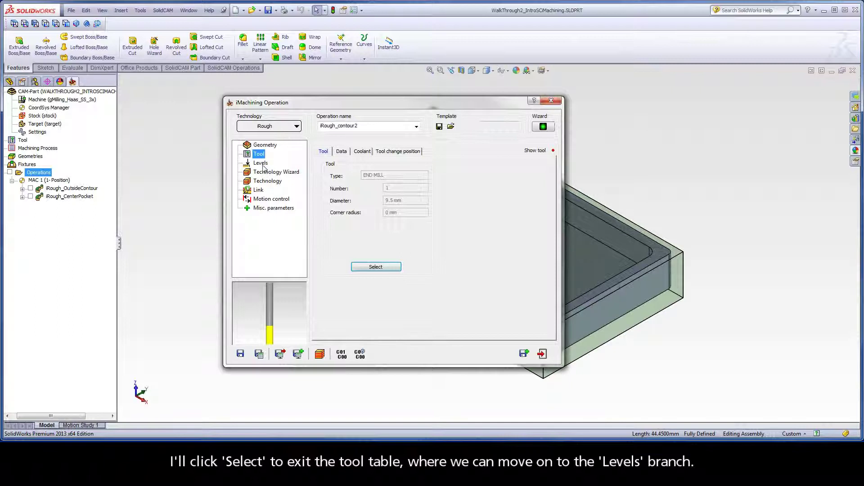
Define the ledge operation's upper level by the target model's top face and its pocket depth by the ledge's lower face.
click(261, 163)
click(344, 215)
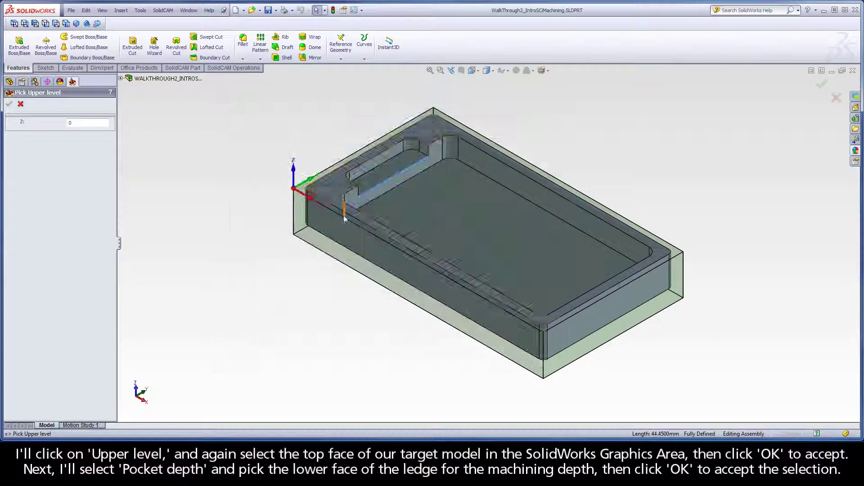
click(334, 187)
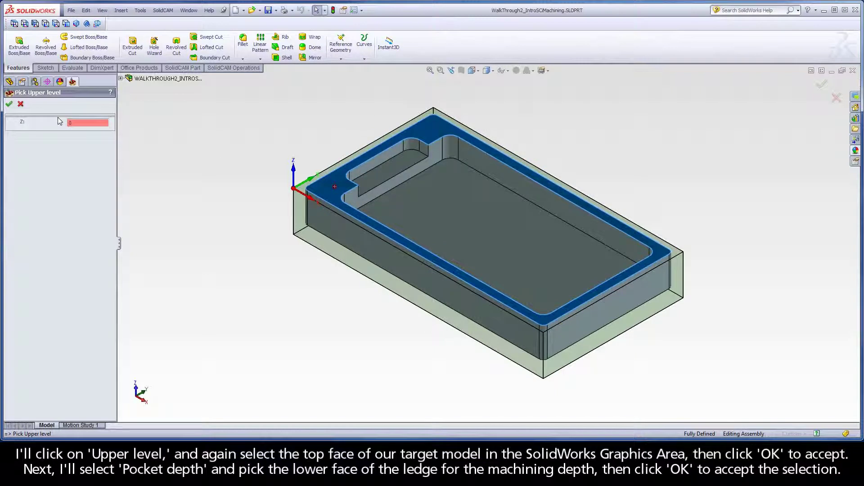
click(10, 105)
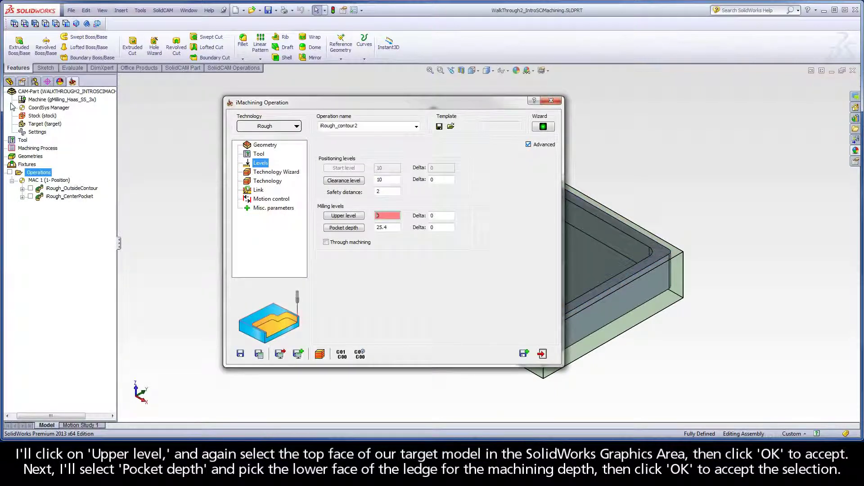
click(344, 227)
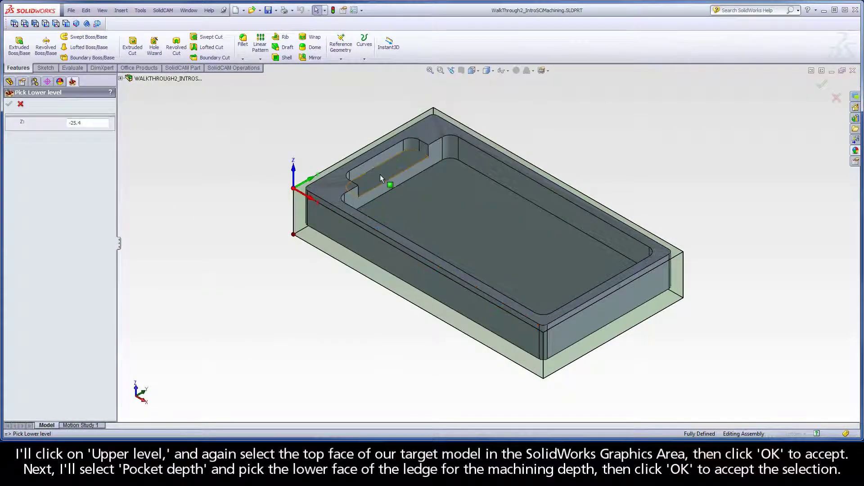
click(380, 176)
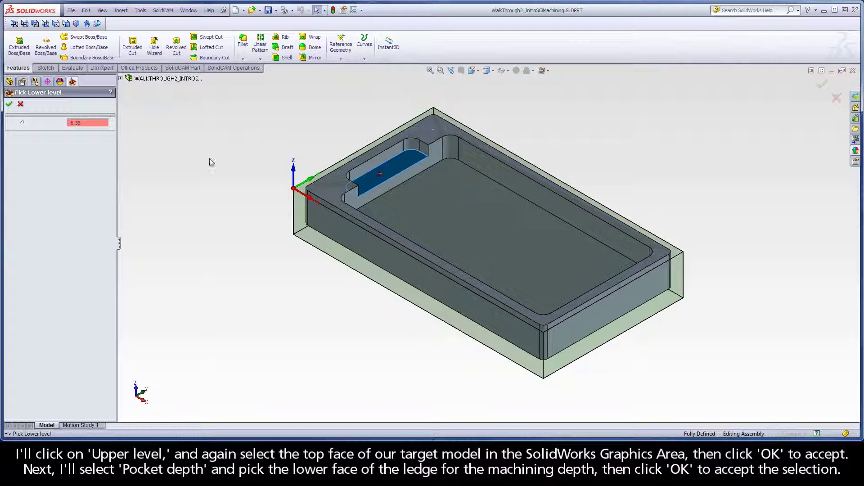
click(10, 105)
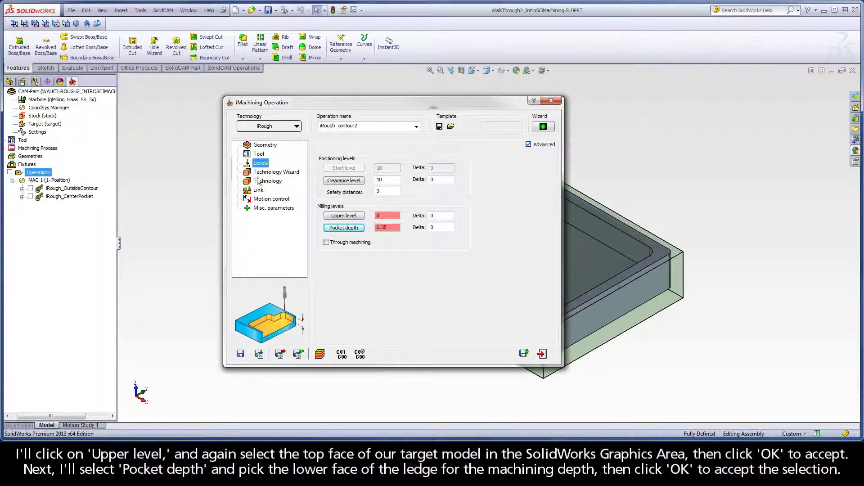
Review the ledge operation's default cutting conditions, step down, cutting angles, wall and floor offsets, and link settings.
click(274, 172)
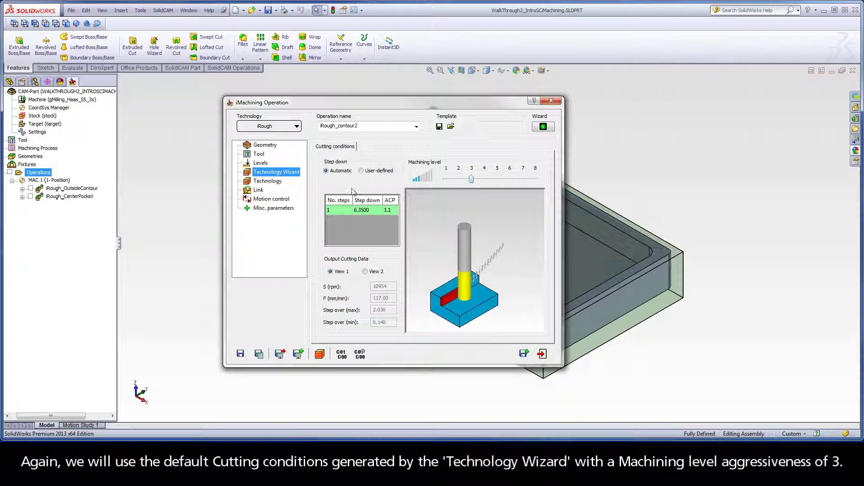
click(265, 182)
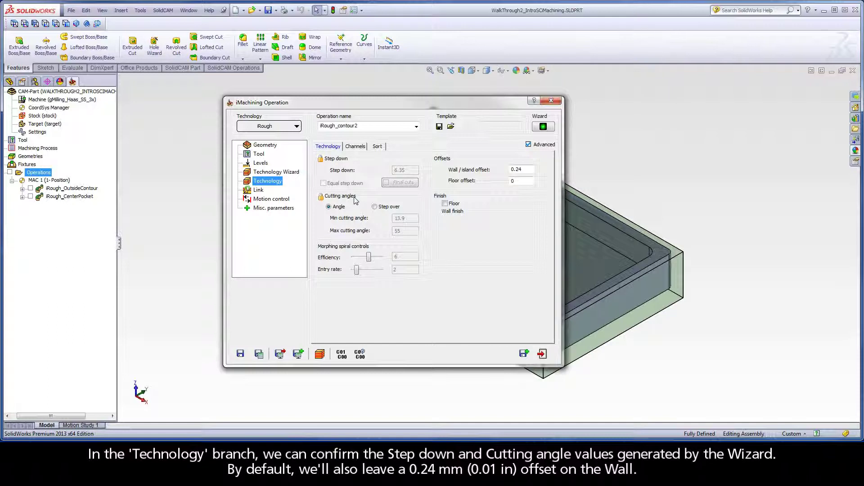
click(520, 169)
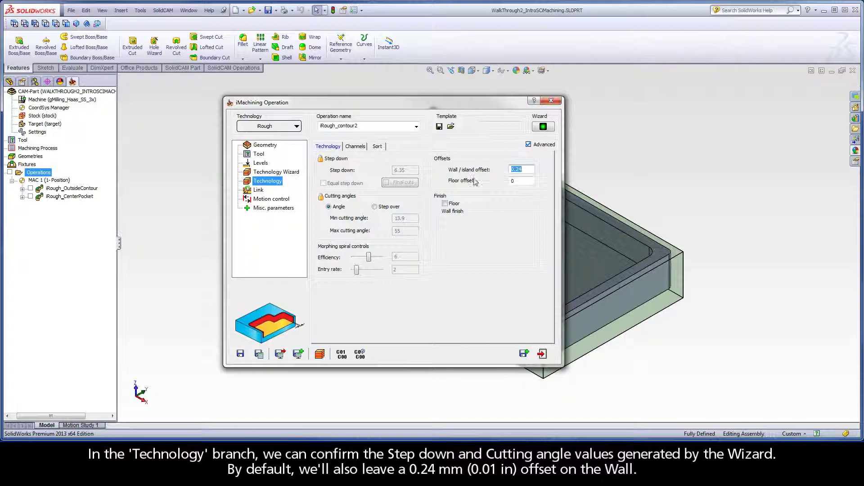
click(260, 191)
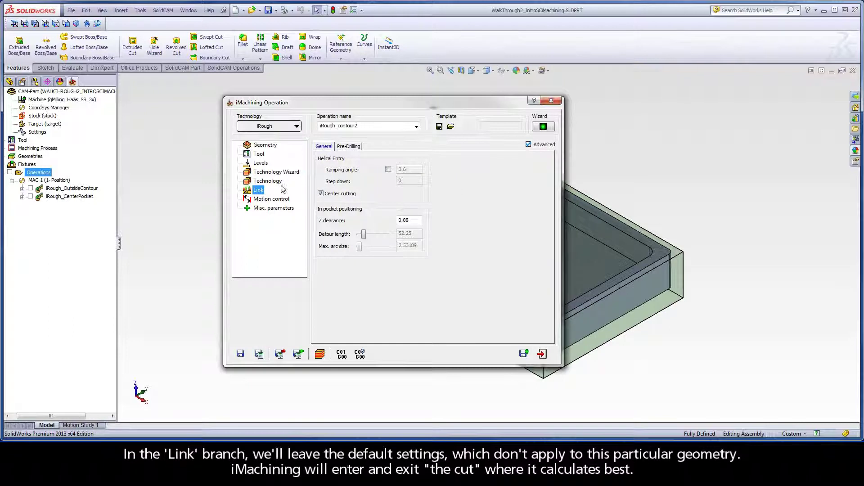
Name the ledge operation iRough_PocketLedge, then save it and calculate its tool path.
click(359, 126)
drag(359, 126, 338, 126)
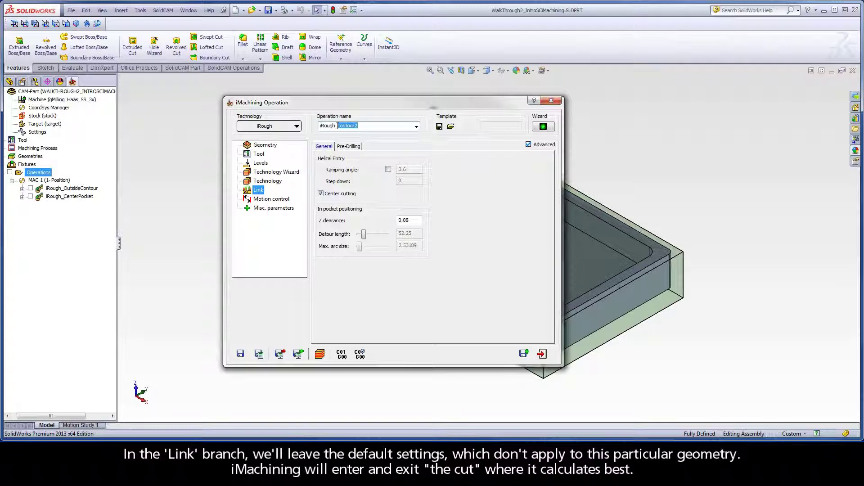
text(PocketLedge)
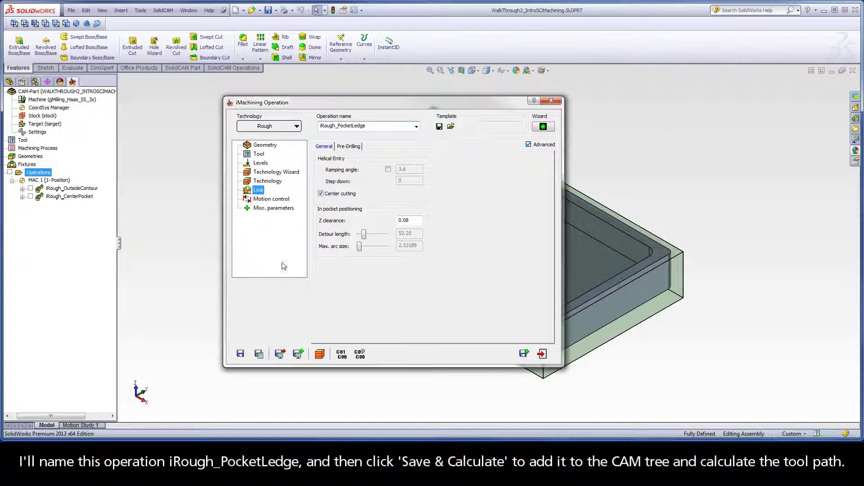
click(259, 354)
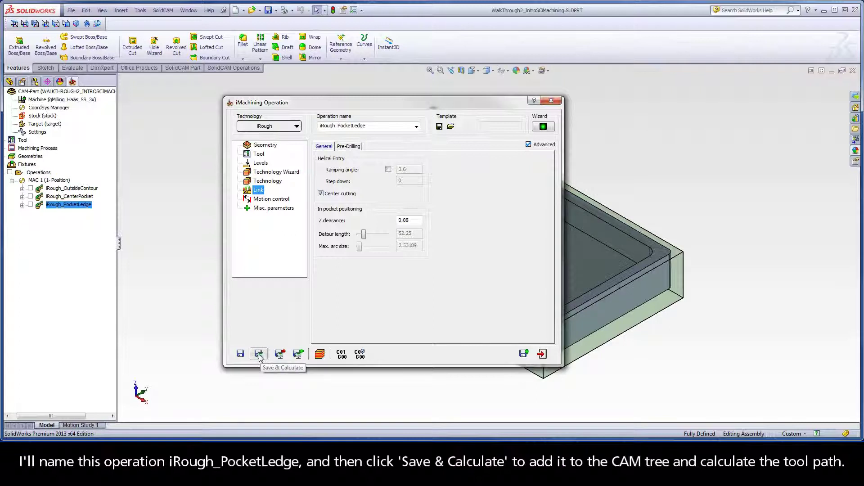
Simulate the wireframe tool paths of all three iRough operations at maximum speed, playing them operation by operation.
click(320, 355)
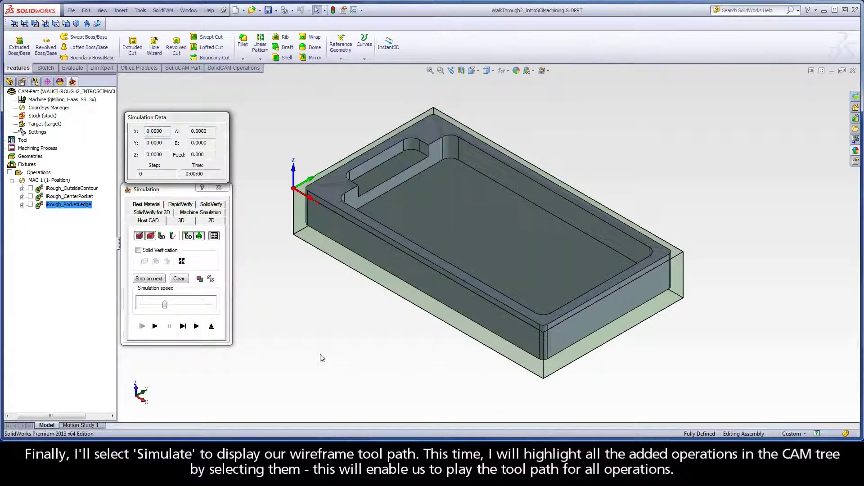
click(71, 190)
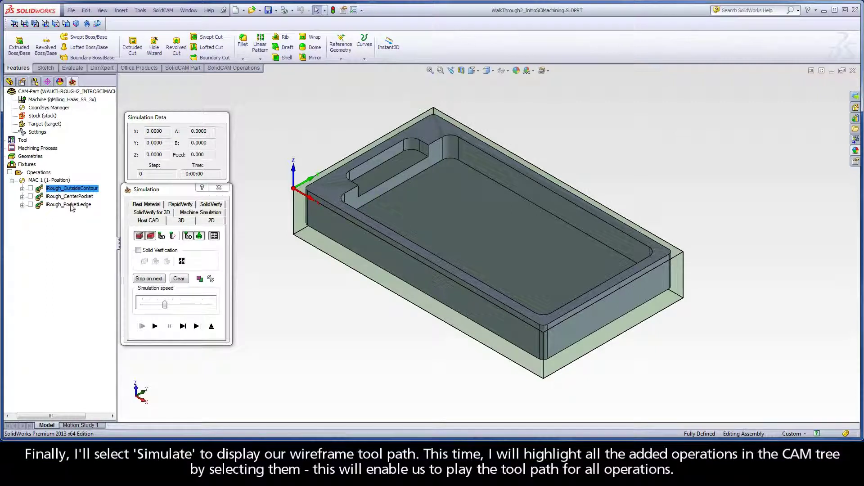
shift+click(71, 205)
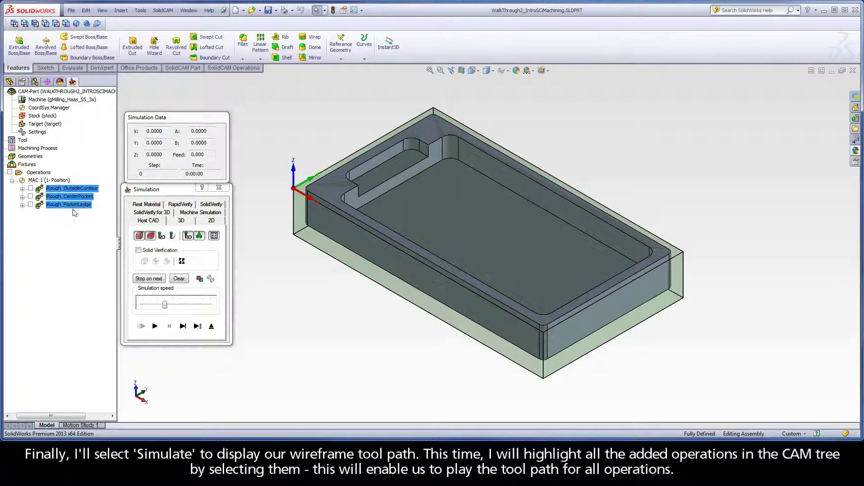
click(165, 306)
drag(166, 306, 211, 307)
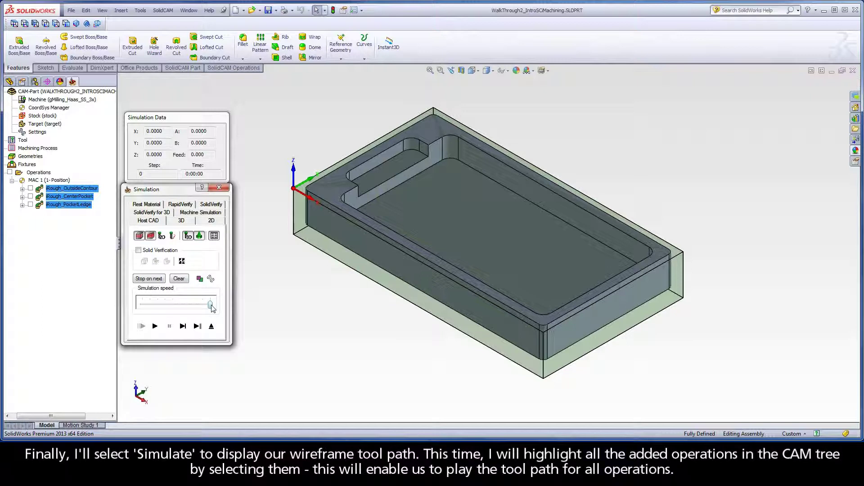
click(198, 326)
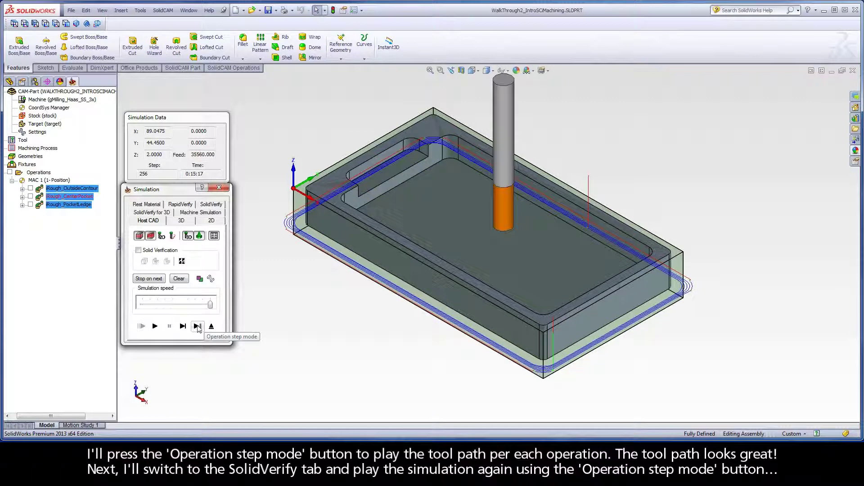
click(197, 327)
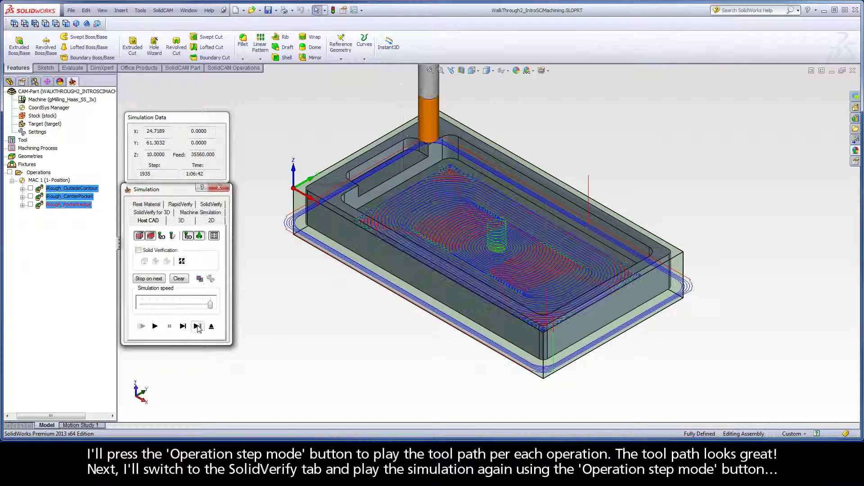
click(197, 326)
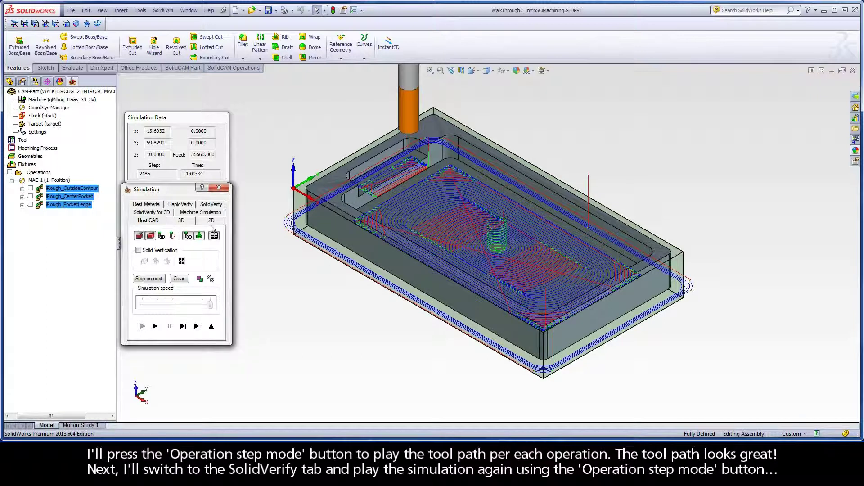
Play the SolidVerify simulation of all three operations in operation step mode, then exit the simulation and the operation dialog.
click(211, 204)
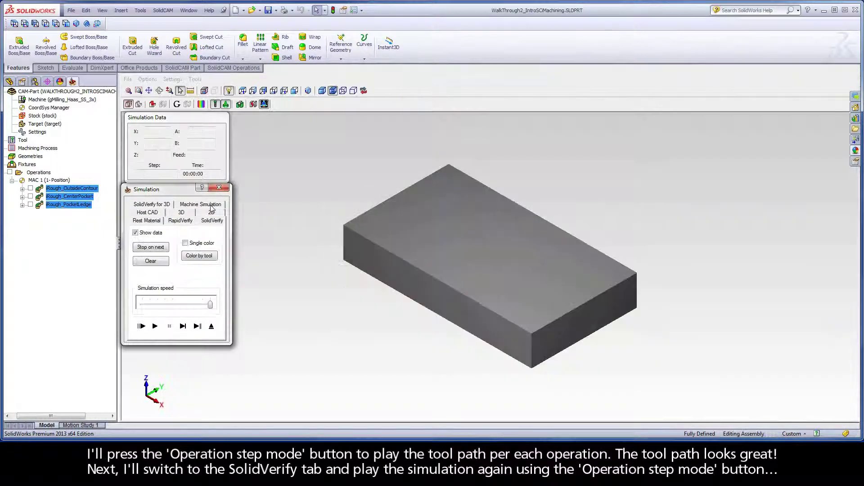
click(197, 326)
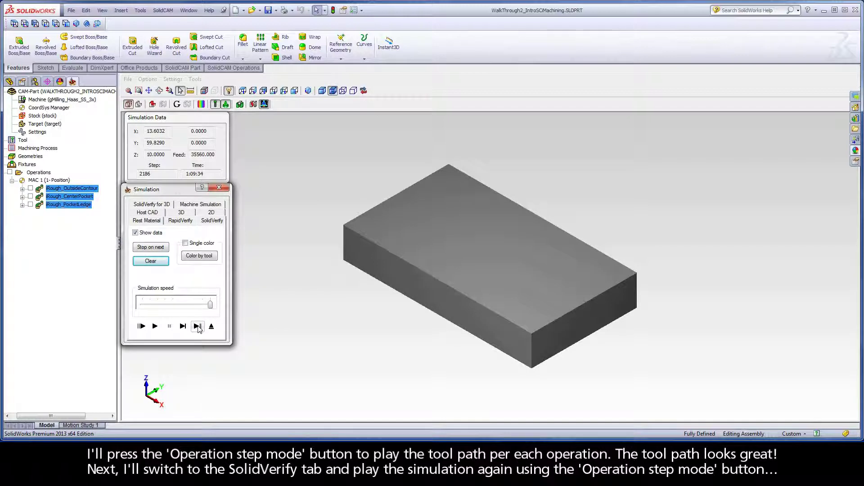
click(197, 327)
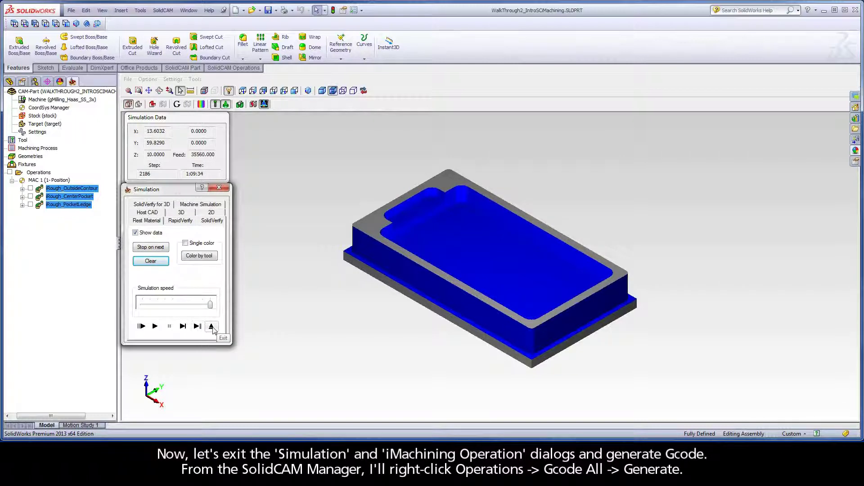
click(212, 326)
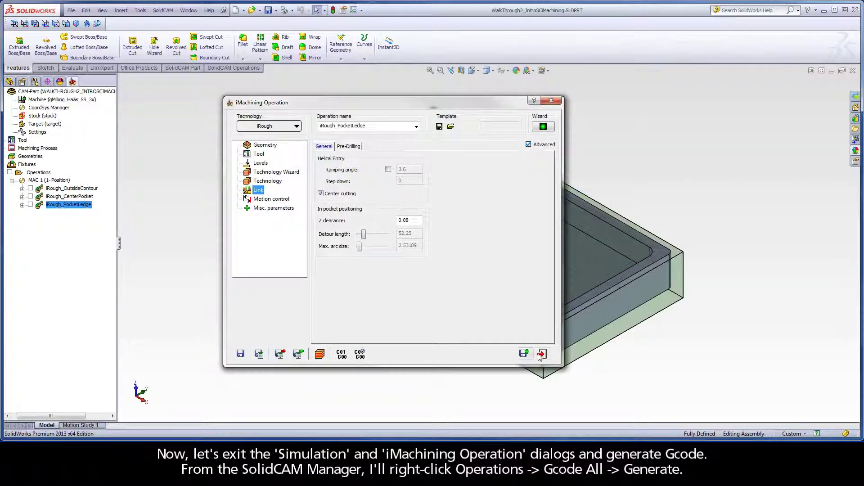
click(542, 355)
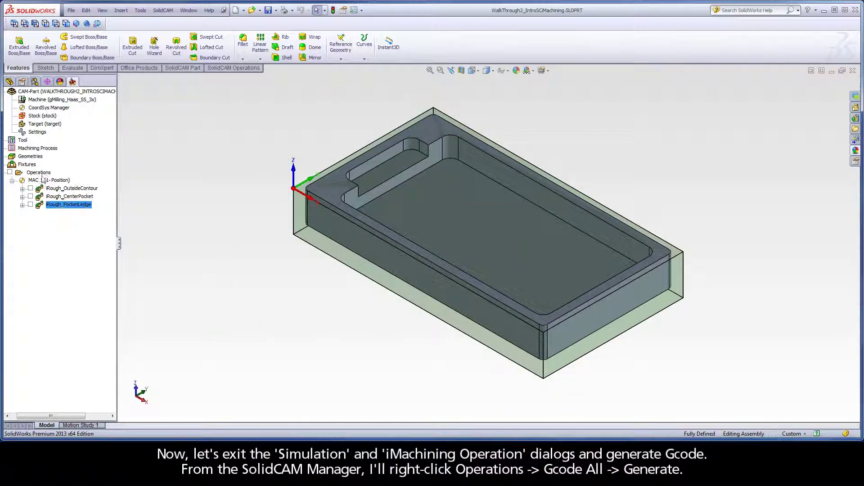
Generate the GCode for all operations and look through the resulting NC file.
right_click(40, 174)
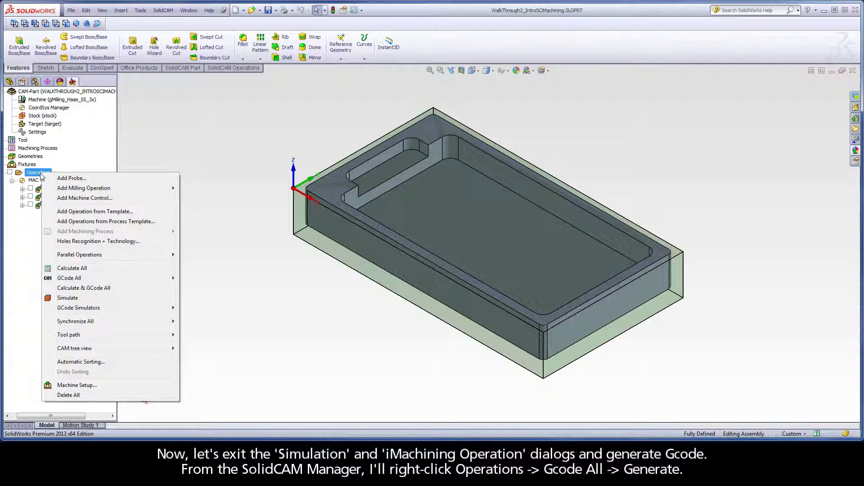
mouse_move(69, 280)
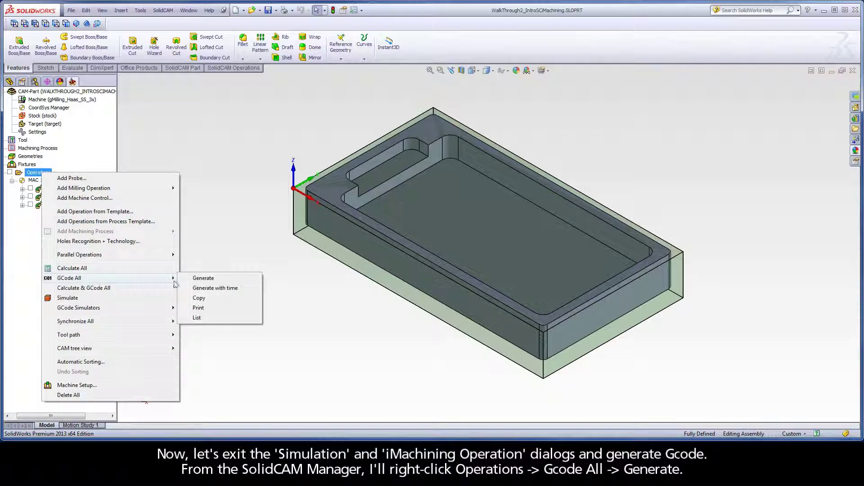
click(208, 279)
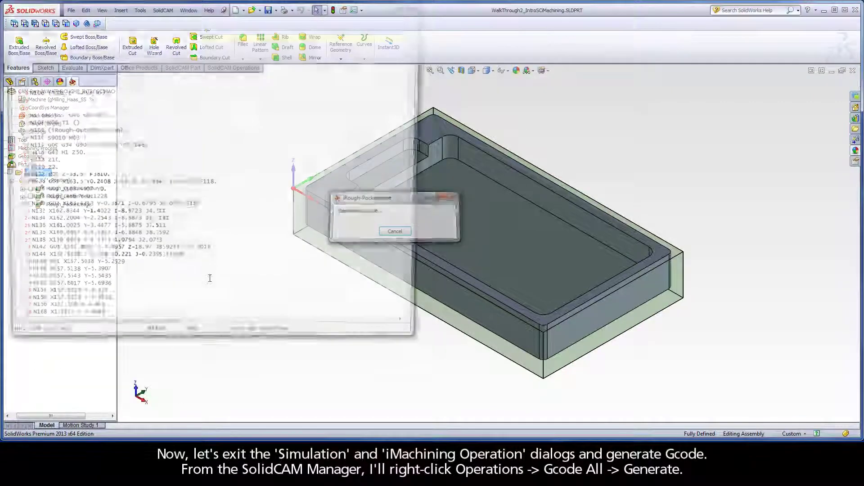
mouse_move(419, 45)
mouse_down()
mouse_move(419, 320)
mouse_move(419, 48)
mouse_up()
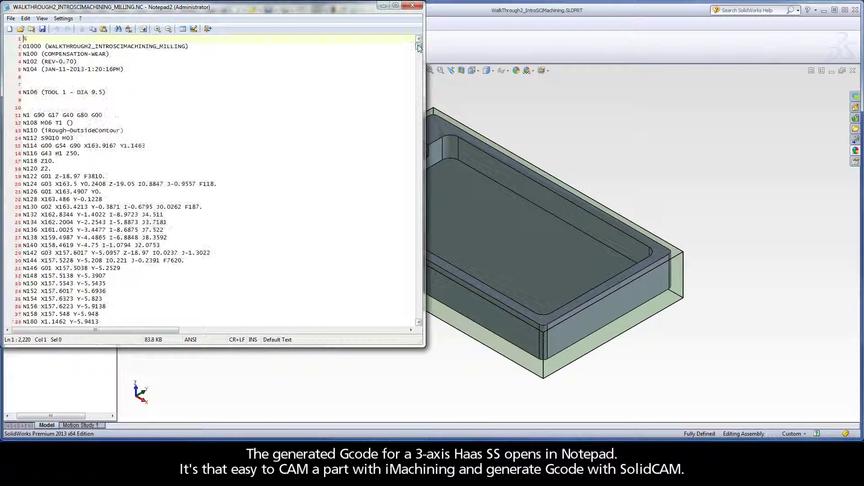